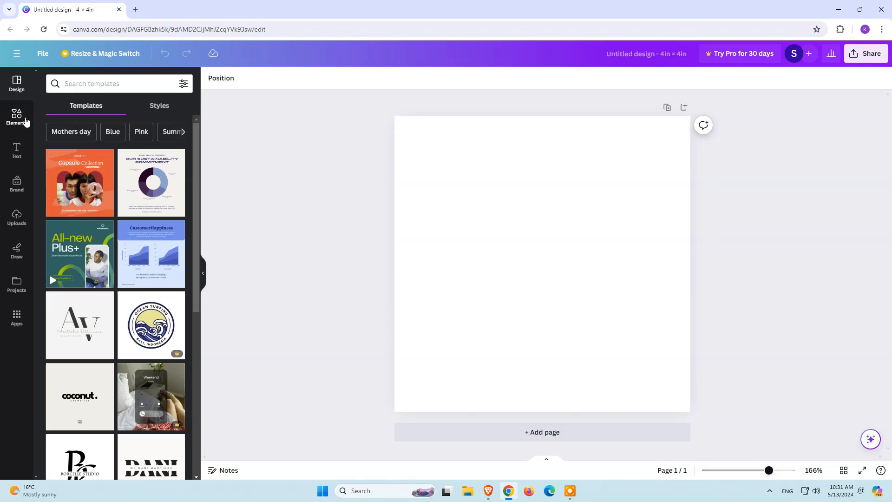
Step: Search the elements for nature photos and add the photo of yellow flowers before hills to the page
left_click(23, 122)
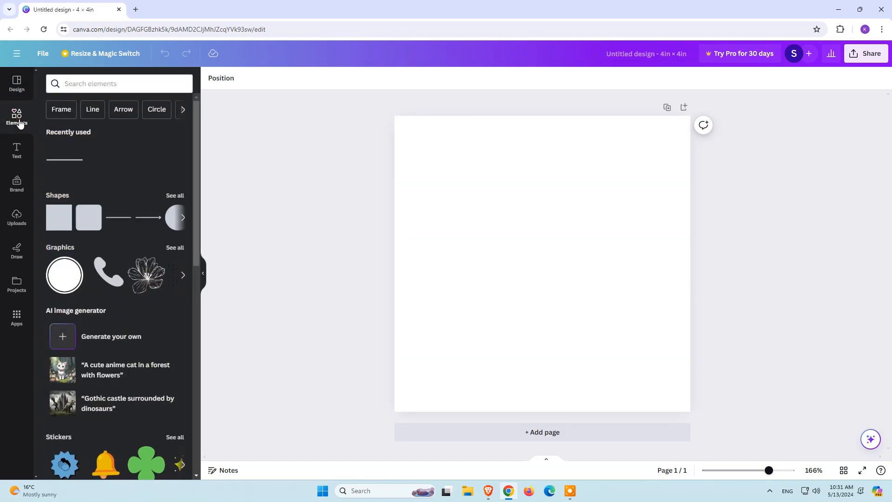
left_click(93, 84)
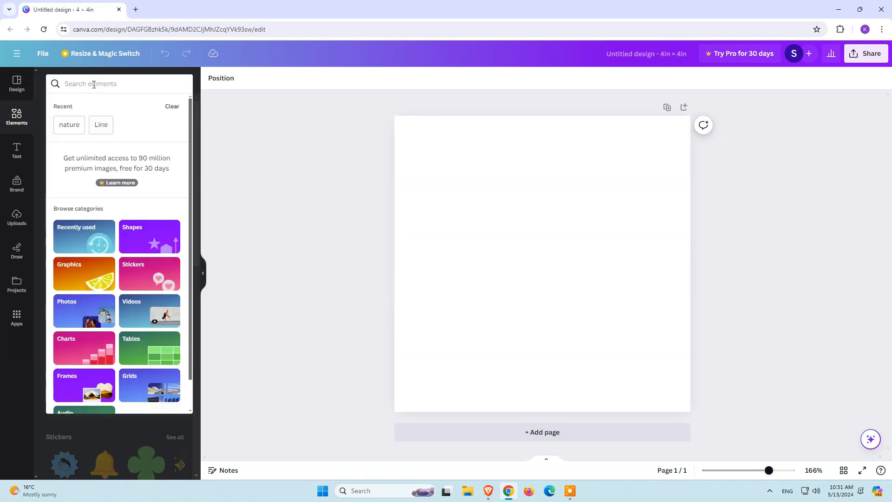
left_click(75, 129)
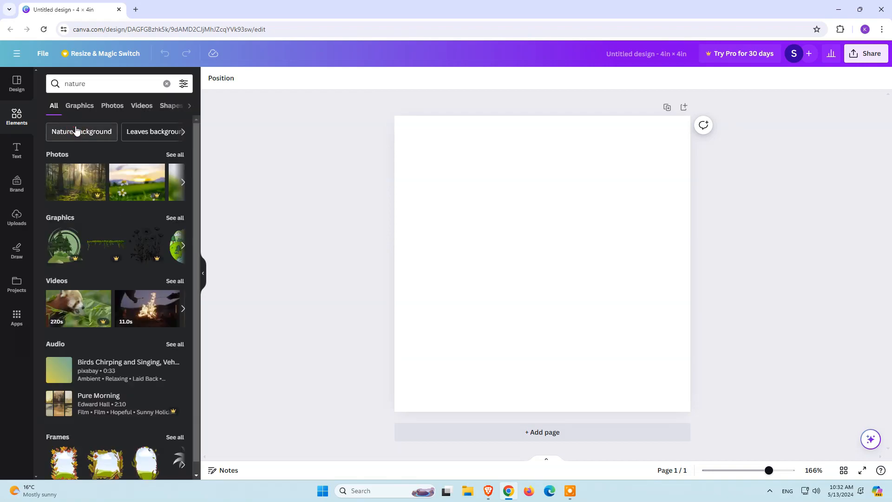
left_click(112, 106)
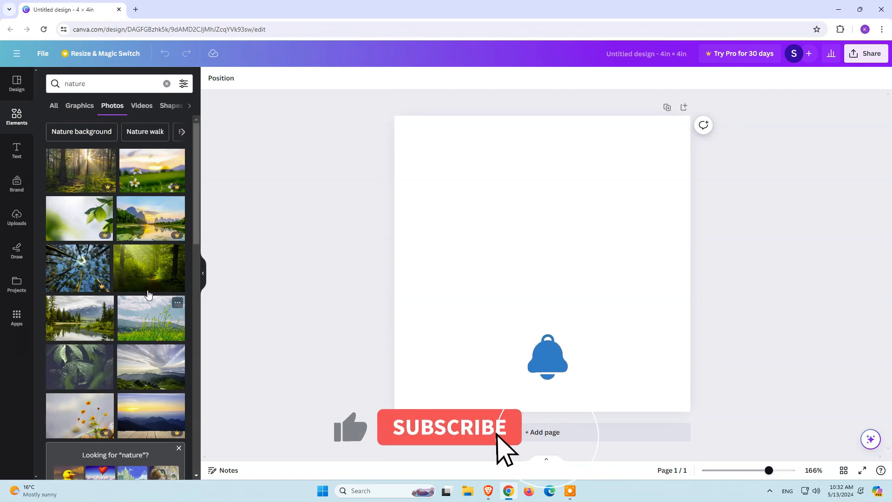
left_click(155, 320)
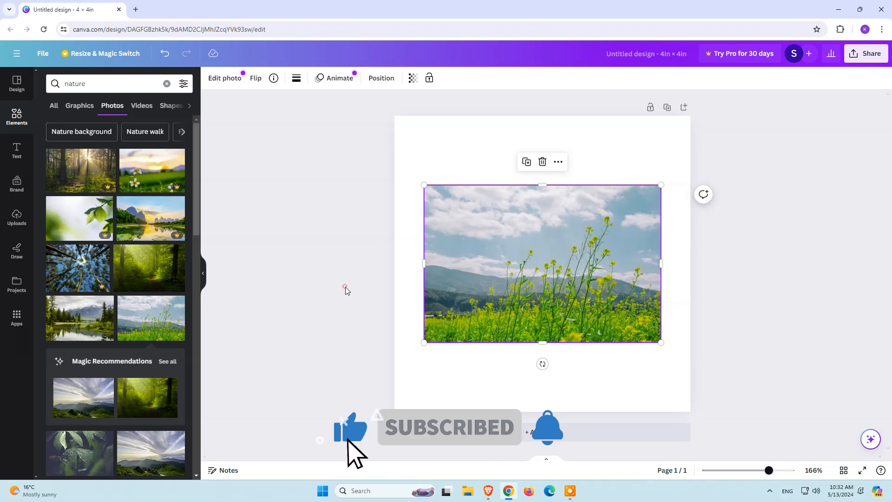
Step: Enlarge the flower photo slightly toward the page's upper-left corner, trying its edge, corner and rotation handles
left_click_drag(769, 470, 785, 472)
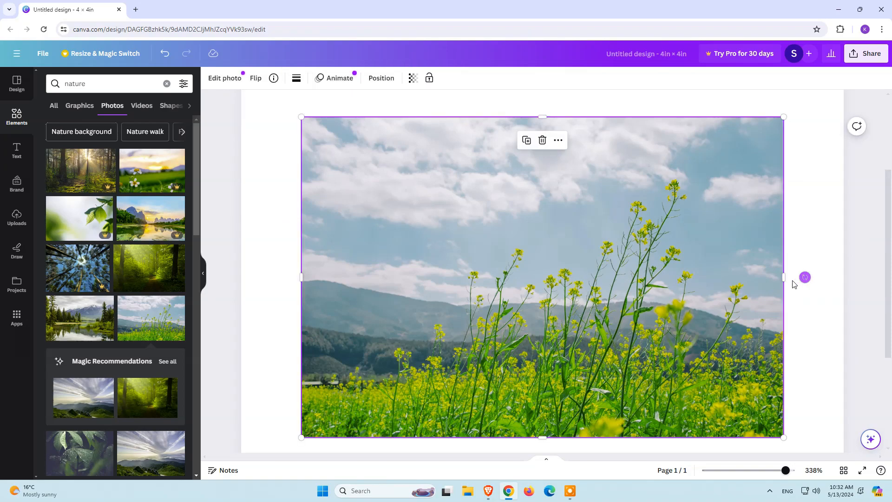
mouse_move(783, 277)
left_mouse_down()
mouse_move(458, 276)
mouse_move(856, 280)
mouse_move(776, 290)
mouse_move(786, 293)
left_mouse_up()
mouse_move(546, 437)
left_mouse_down()
mouse_move(534, 178)
mouse_move(548, 444)
mouse_move(542, 435)
left_mouse_up()
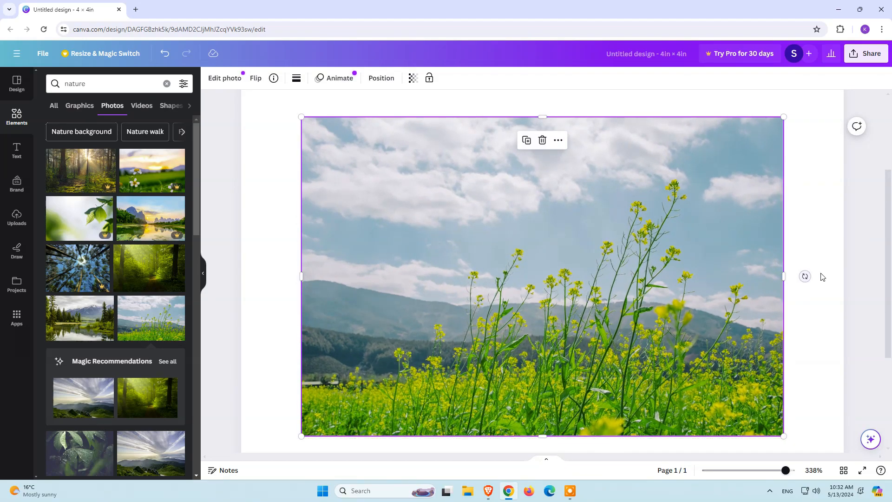
mouse_move(804, 276)
left_mouse_down()
mouse_move(790, 239)
mouse_move(790, 298)
mouse_move(793, 281)
left_mouse_up()
left_click_drag(301, 116, 362, 162)
left_click_drag(444, 208, 284, 107)
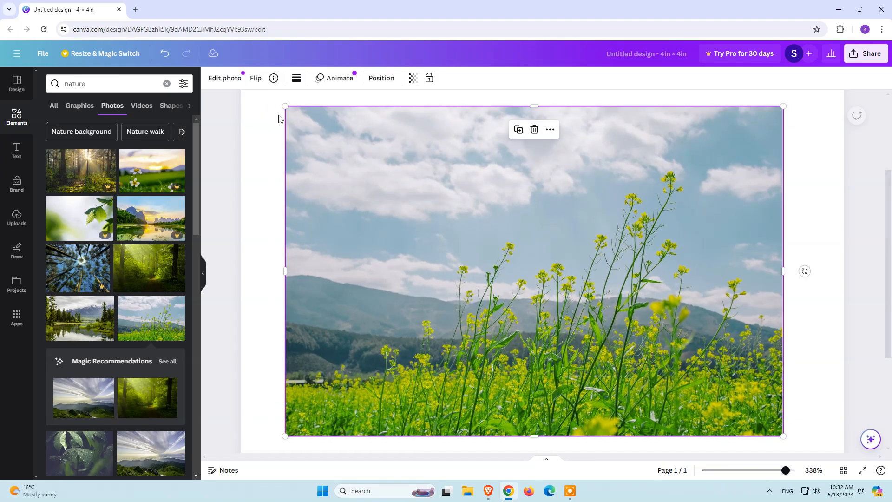
Step: Open the flower photo for editing and try the natural filters Fresco, Belvedere, Luna, Aero and Myst
left_click(231, 79)
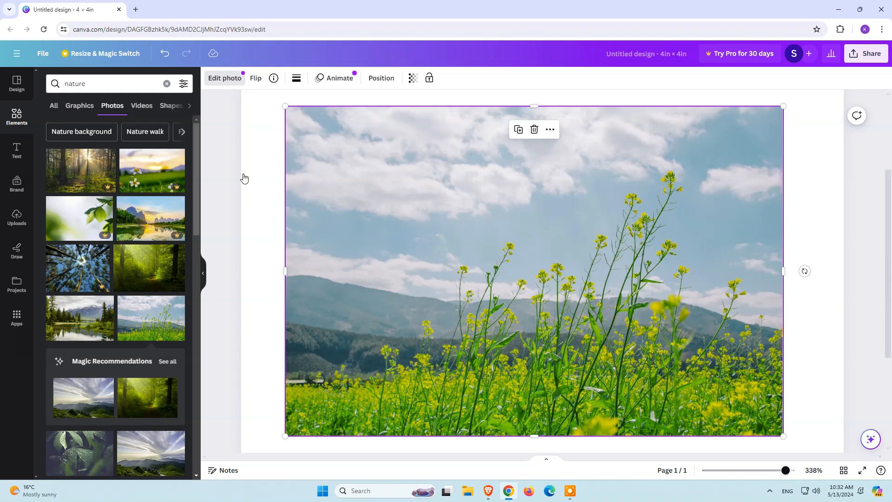
left_click(237, 81)
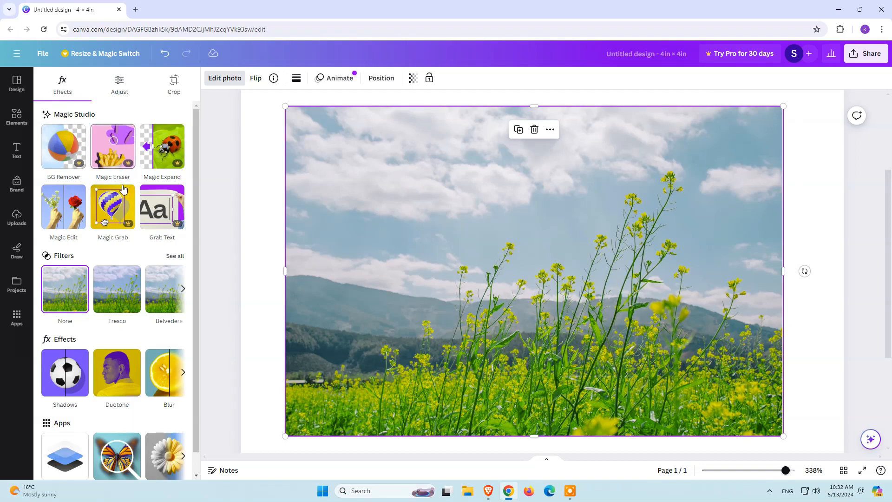
scroll(112, 149, "down", 1)
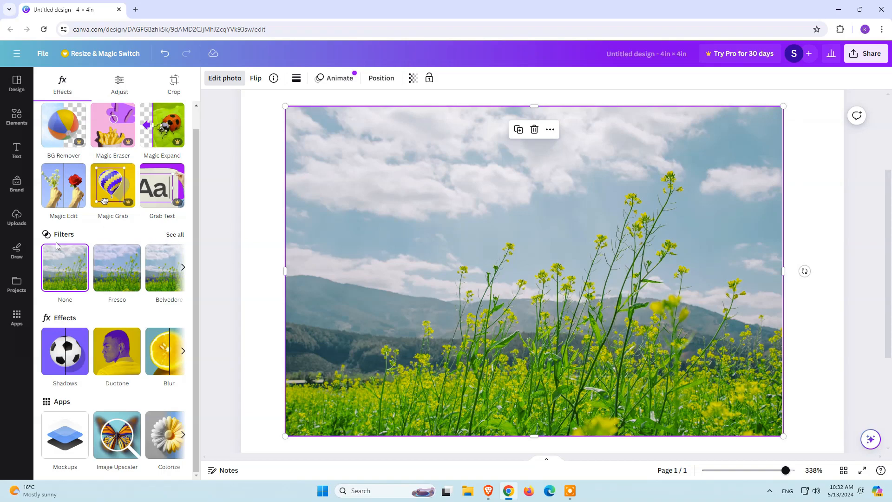
left_click(174, 236)
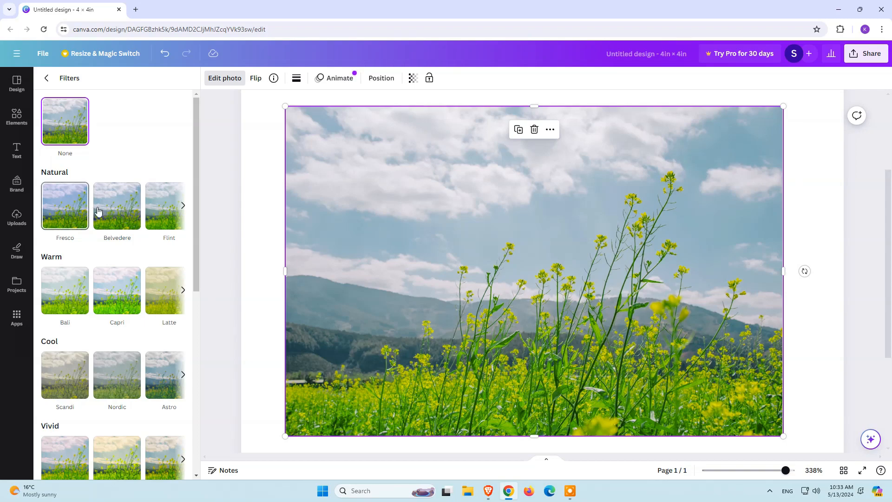
left_click(76, 211)
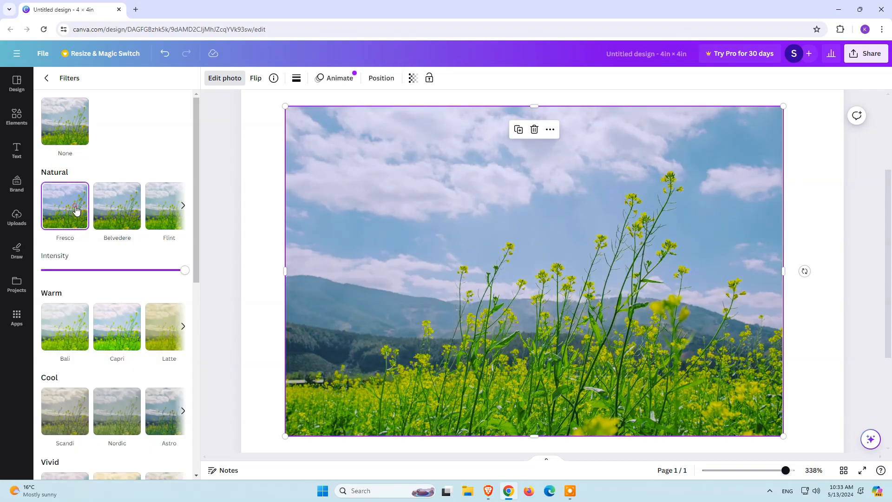
left_click(105, 210)
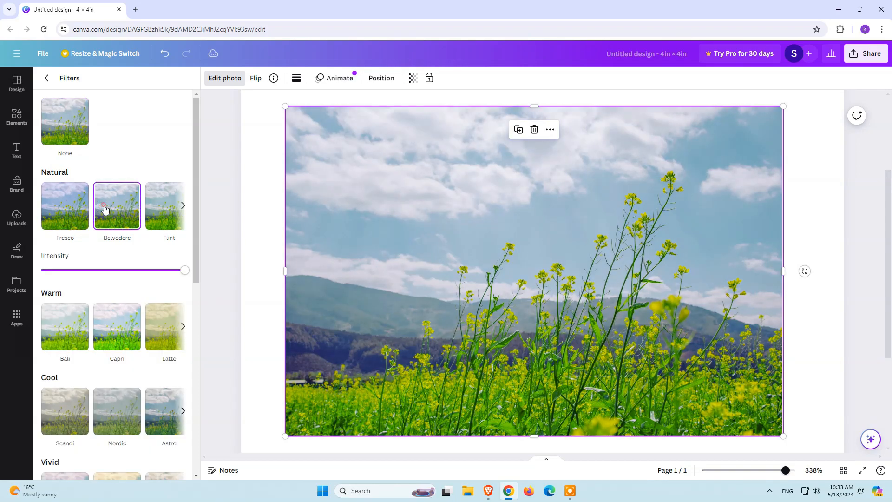
left_click(182, 206)
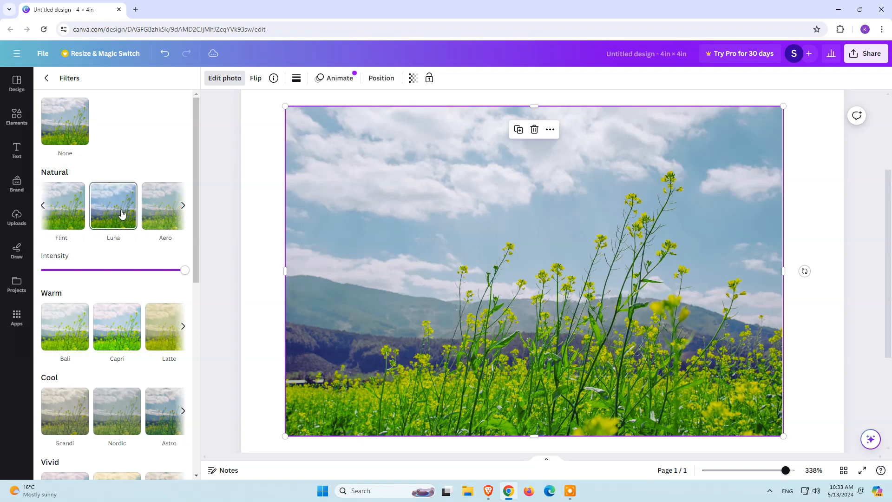
left_click(121, 213)
left_click(154, 217)
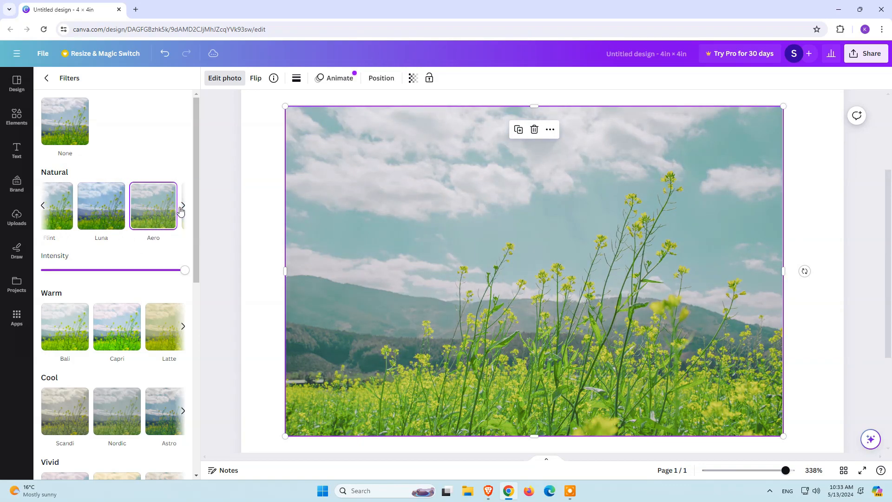
left_click(181, 211)
left_click(143, 220)
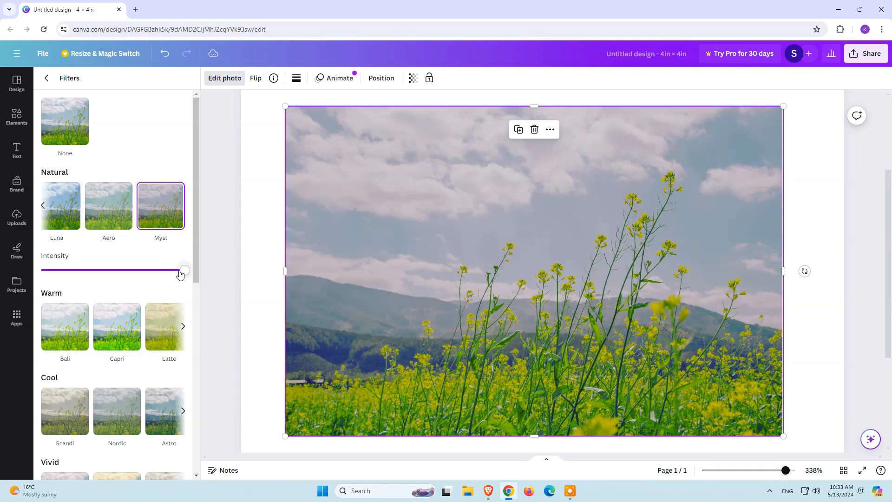
Step: Reset the photo's filter to None and return to the photo's effects overview
mouse_move(182, 273)
left_mouse_down()
mouse_move(36, 269)
mouse_move(182, 272)
left_mouse_up()
left_click(61, 124)
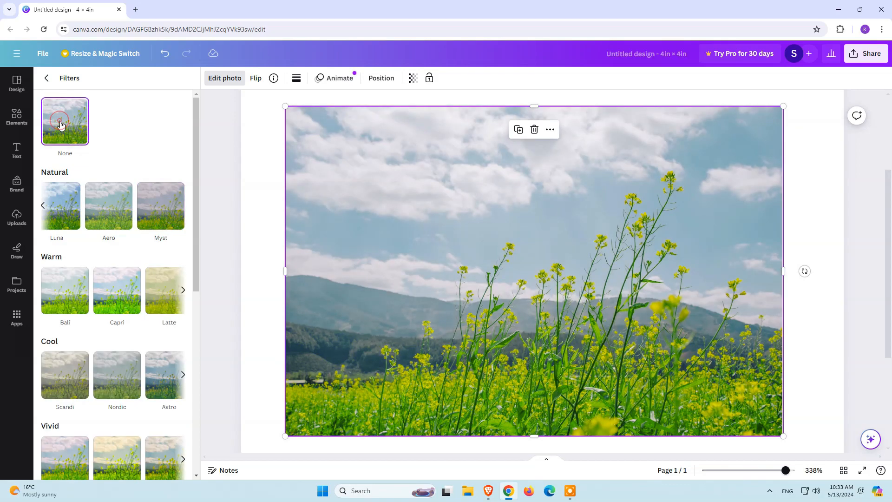
left_click(49, 80)
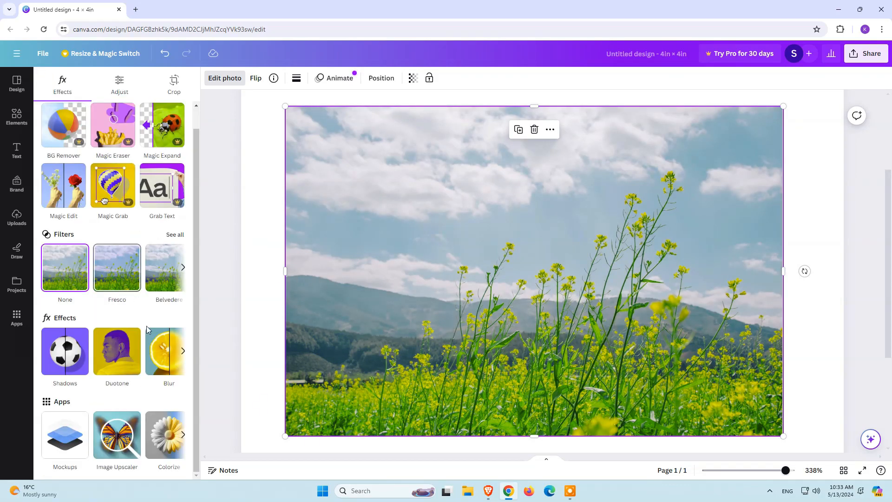
Step: Apply the Blur effect with brush size 93 and intensity 100 across the centre of the photo
left_click(183, 352)
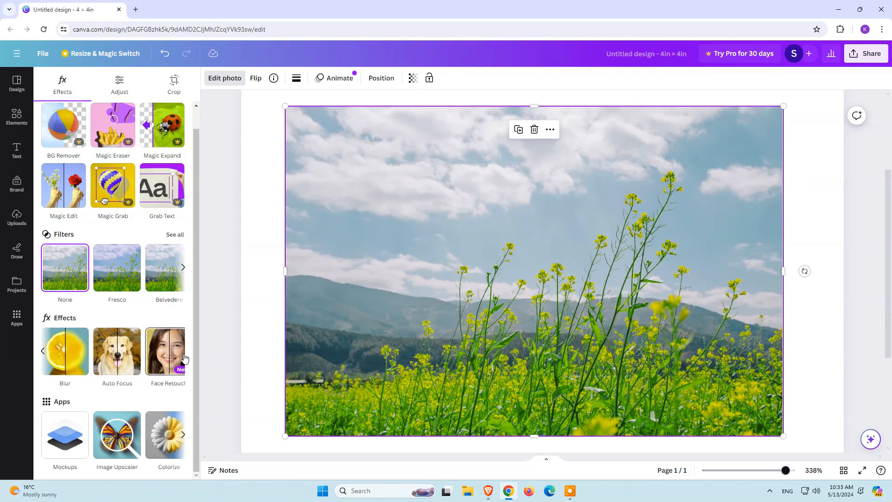
left_click(84, 363)
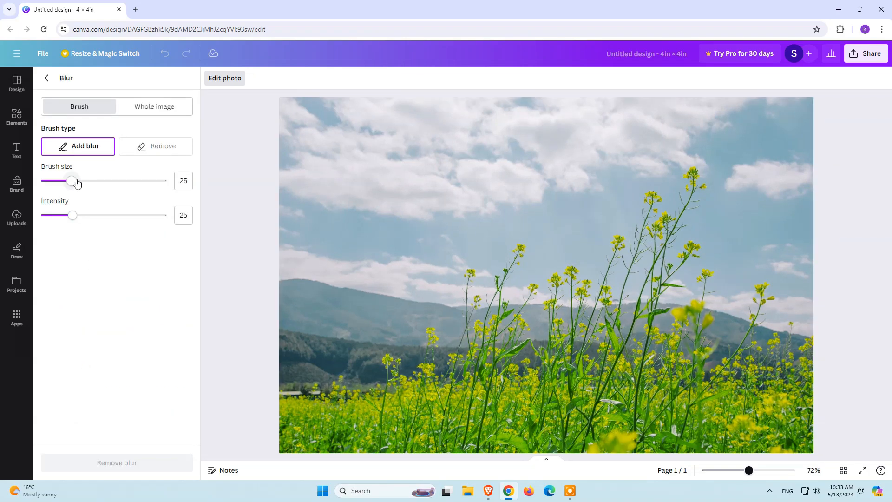
left_click_drag(77, 182, 158, 183)
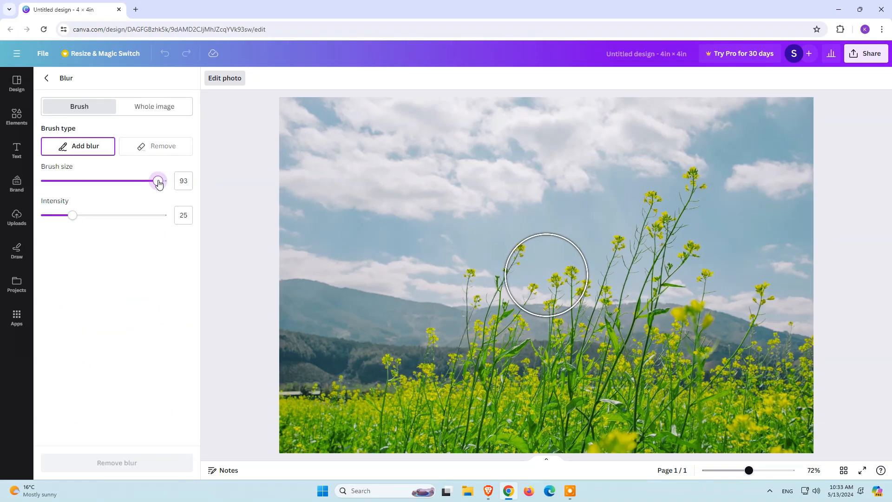
left_click_drag(73, 215, 167, 215)
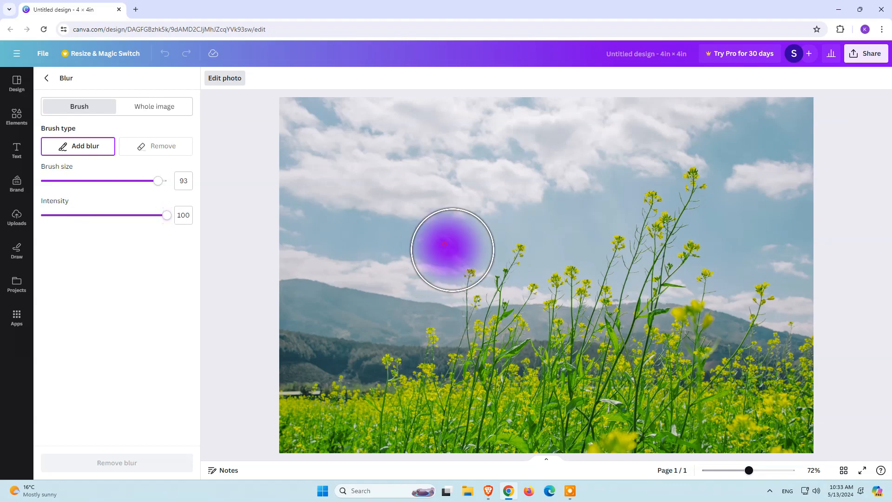
mouse_move(445, 243)
left_mouse_down()
mouse_move(518, 324)
mouse_move(608, 259)
mouse_move(500, 288)
mouse_move(550, 277)
mouse_move(553, 235)
mouse_move(576, 320)
left_mouse_up()
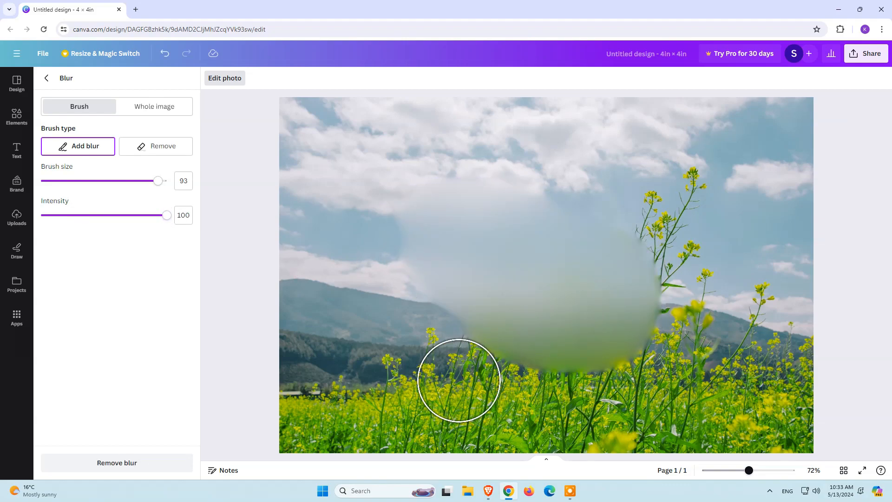
Step: Brush blur over the lower-left hills and flowers at intensity 27 and the right-hand flowers at intensity 11
left_click_drag(166, 215, 74, 216)
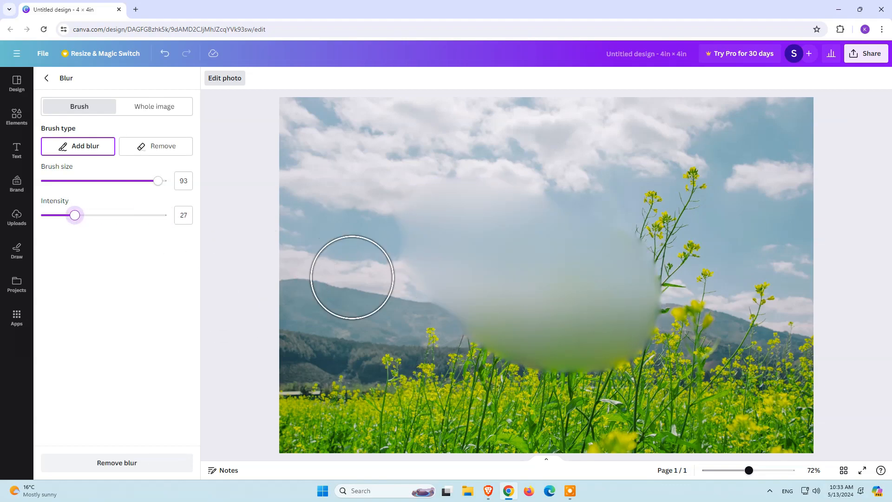
mouse_move(395, 298)
left_mouse_down()
mouse_move(448, 395)
mouse_move(464, 400)
left_mouse_up()
left_click_drag(75, 215, 55, 215)
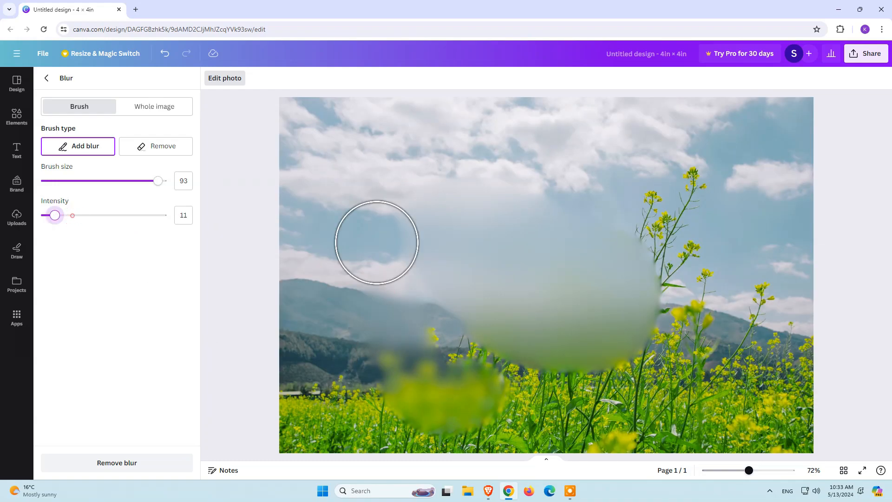
left_click_drag(740, 174, 694, 329)
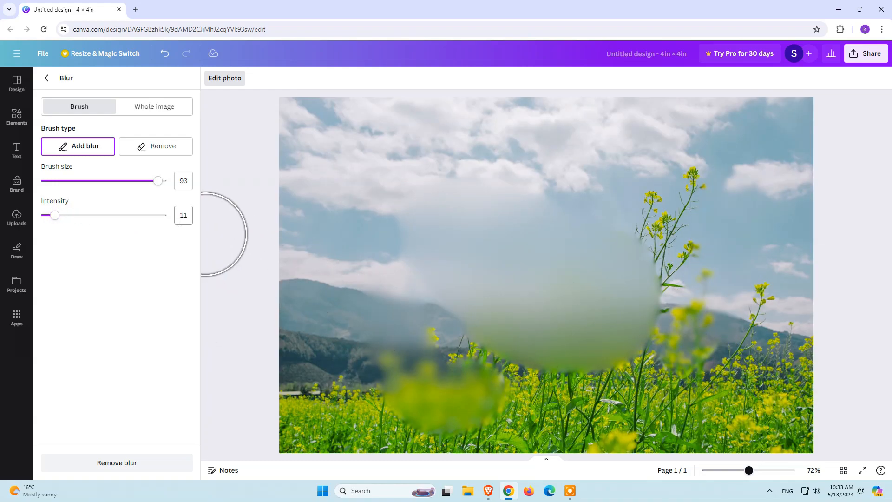
Step: Check the whole-image blur setting, then remove all blur from the photo and leave the Blur effect
left_click(168, 108)
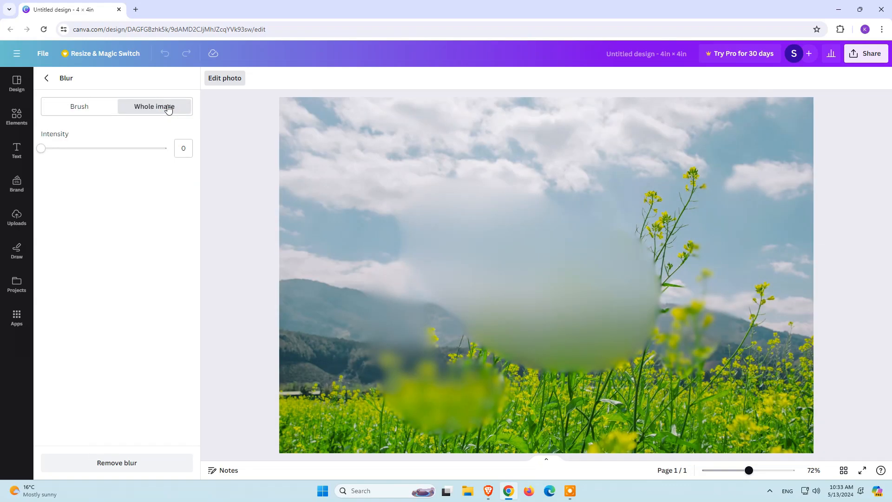
mouse_move(54, 152)
left_mouse_down()
mouse_move(144, 153)
mouse_move(41, 155)
left_mouse_up()
left_click(89, 108)
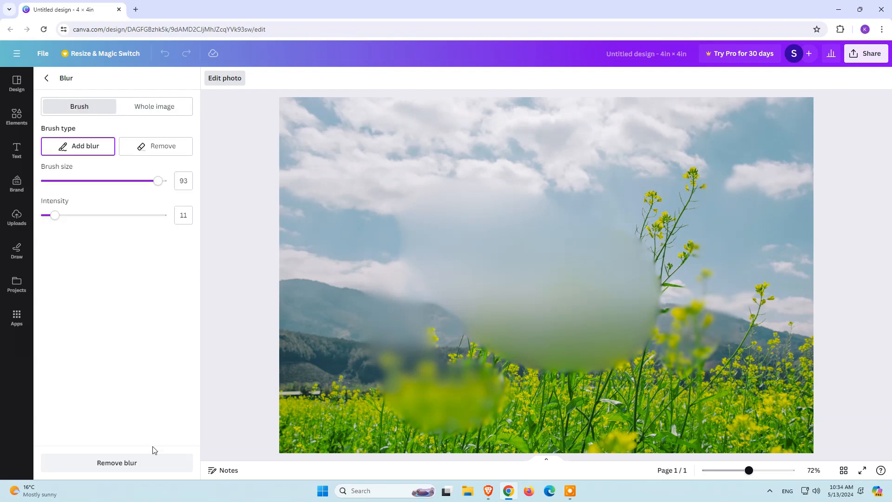
left_click(151, 464)
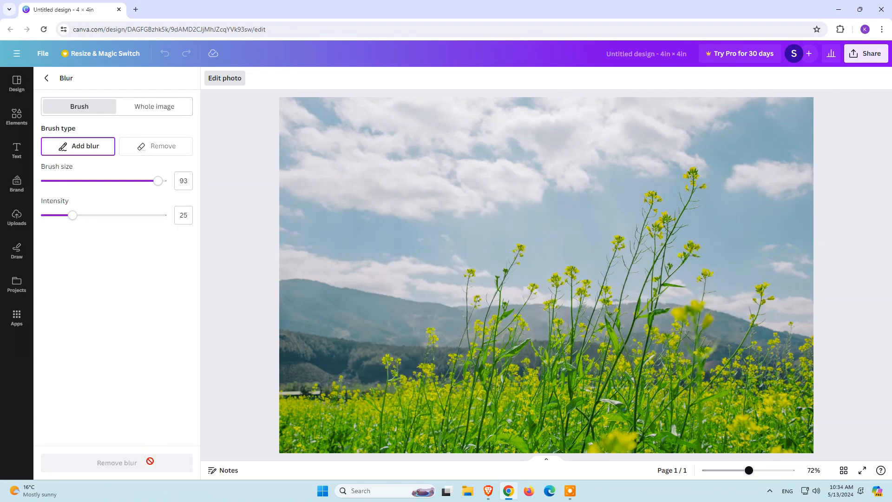
left_click(47, 78)
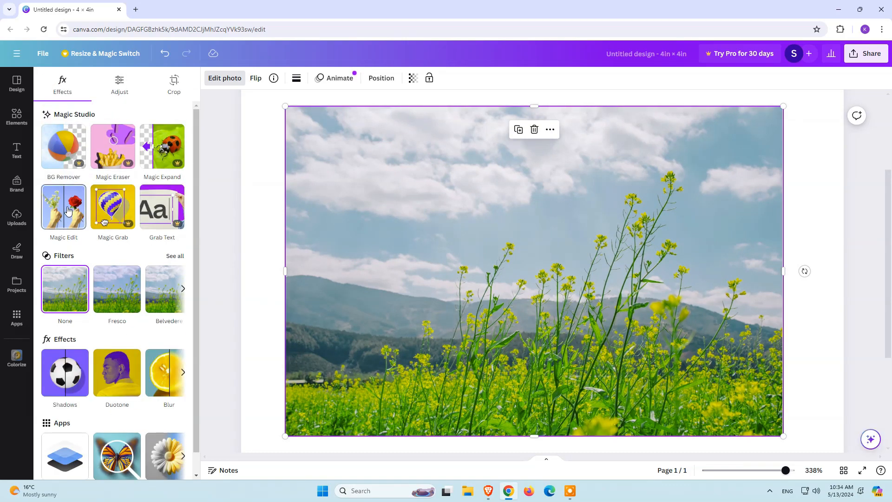
Step: Mark the photo's central sky and hills for Magic Edit with brush sizes 20 and 51, and open the edit description
left_click(68, 211)
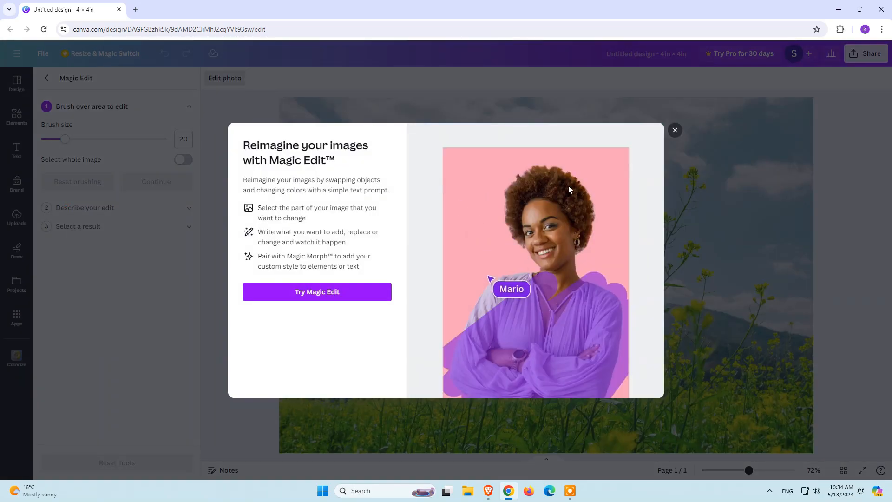
left_click(675, 131)
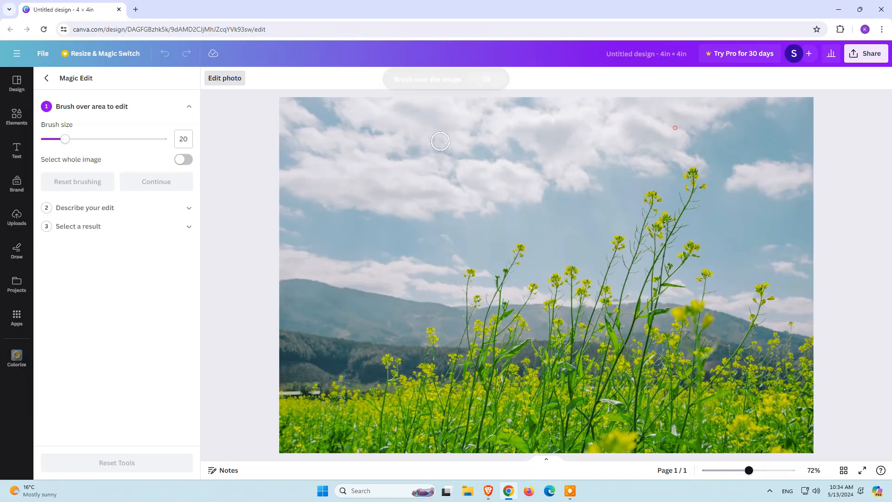
left_click_drag(476, 224, 583, 299)
left_click_drag(538, 260, 440, 353)
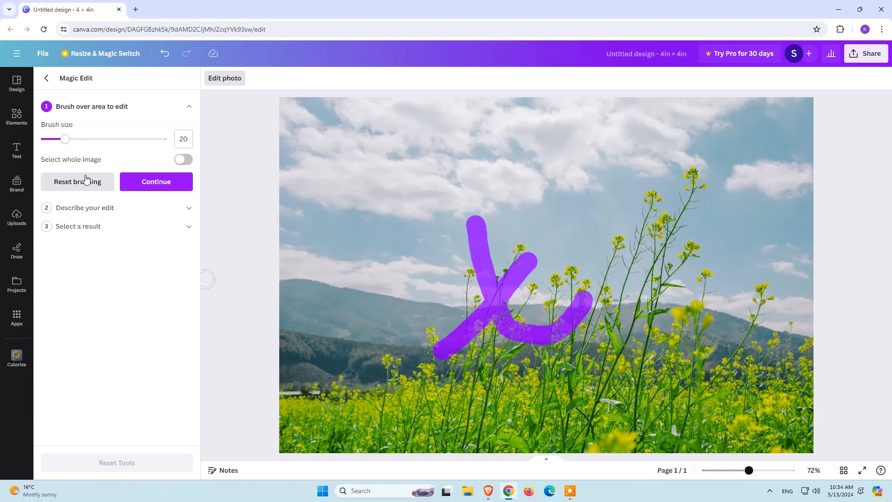
left_click_drag(65, 138, 105, 138)
mouse_move(716, 300)
left_mouse_down()
mouse_move(383, 285)
mouse_move(683, 260)
left_mouse_up()
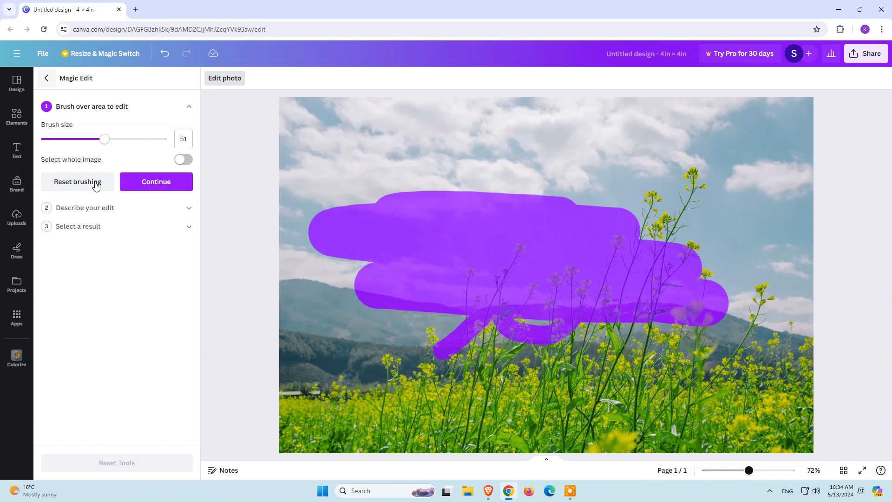
left_click(188, 207)
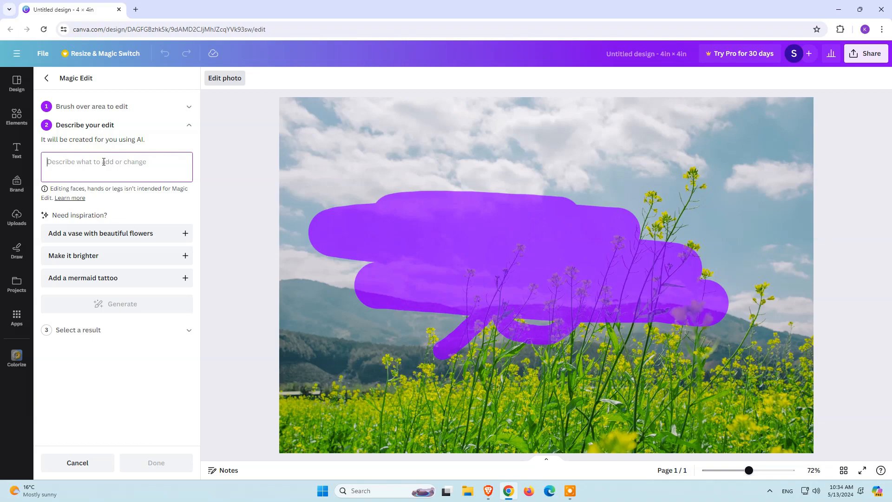
Step: Generate Magic Edit results for the brushed area with the description "blur" and discard them
type("blur")
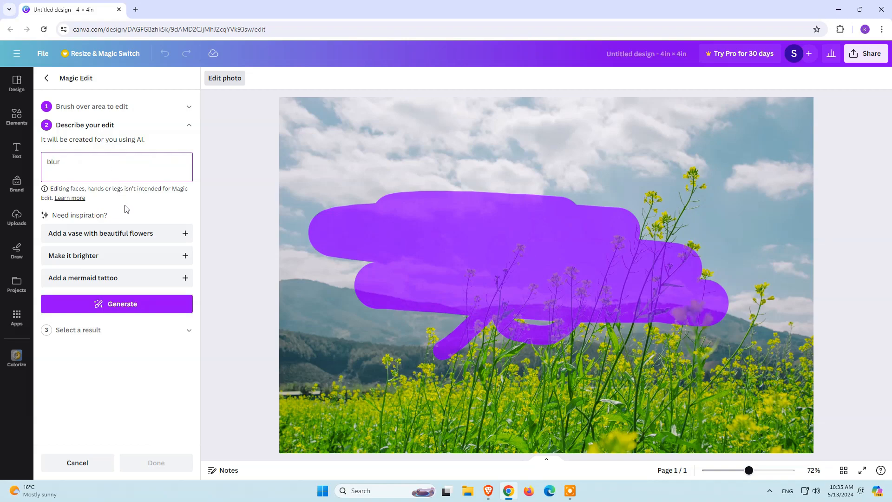
left_click(135, 307)
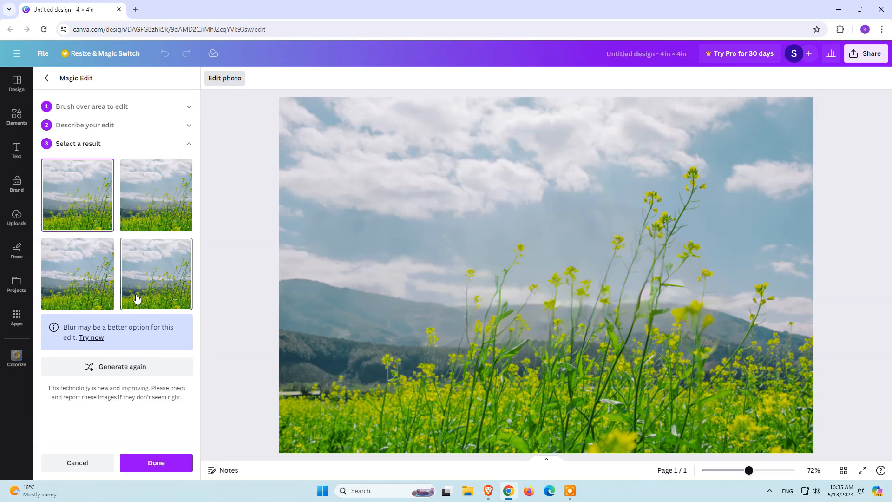
left_click(77, 463)
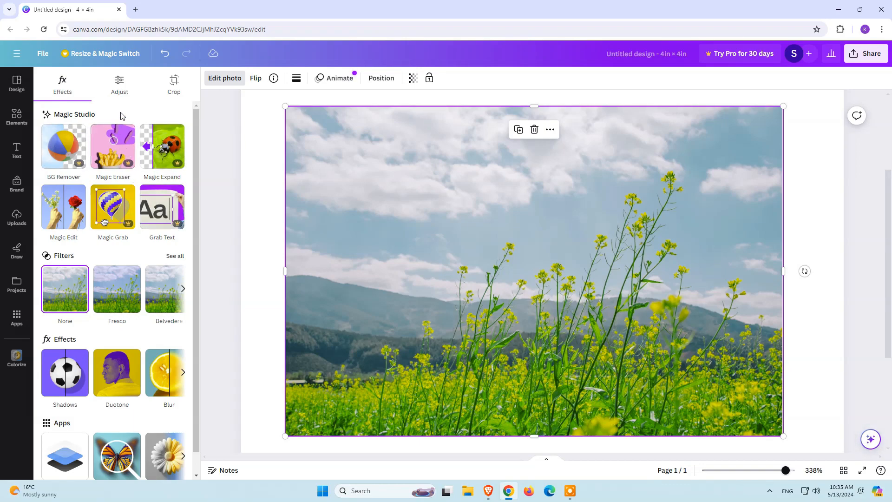
Step: Auto-adjust the colors of the whole photo and try out the adjustment intensity, returning it to 0
left_click(118, 85)
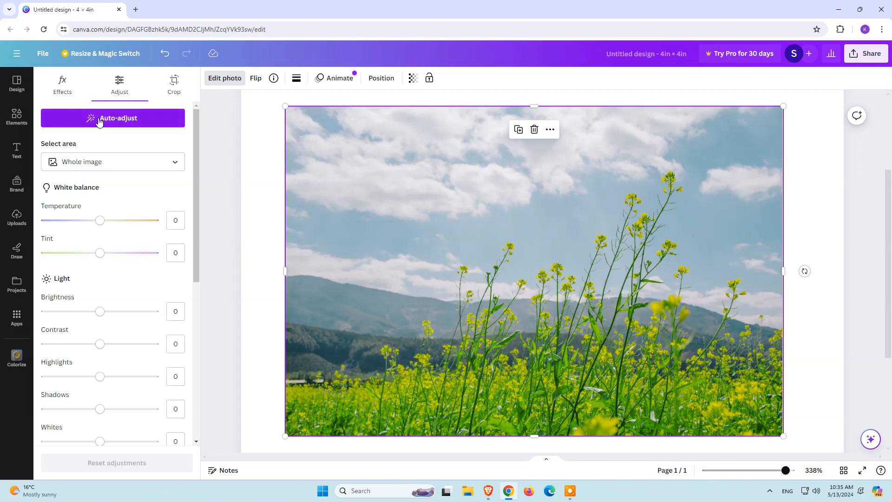
left_click(122, 120)
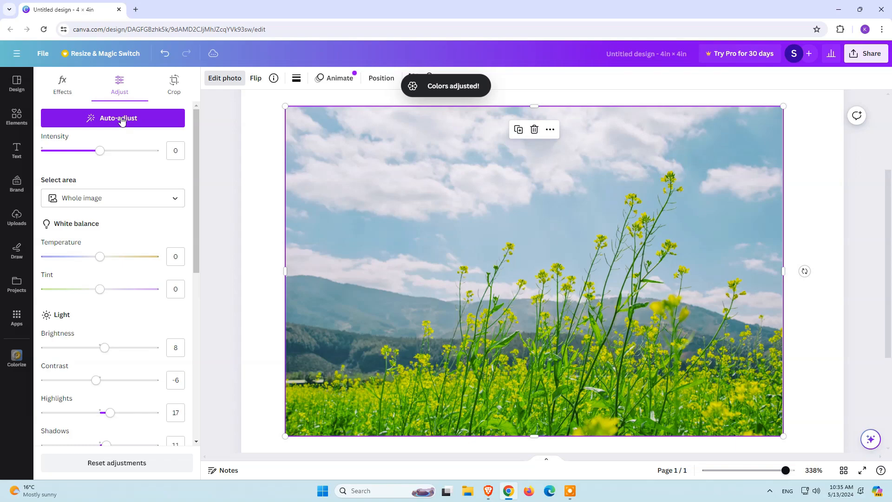
left_click(174, 198)
left_click(174, 198)
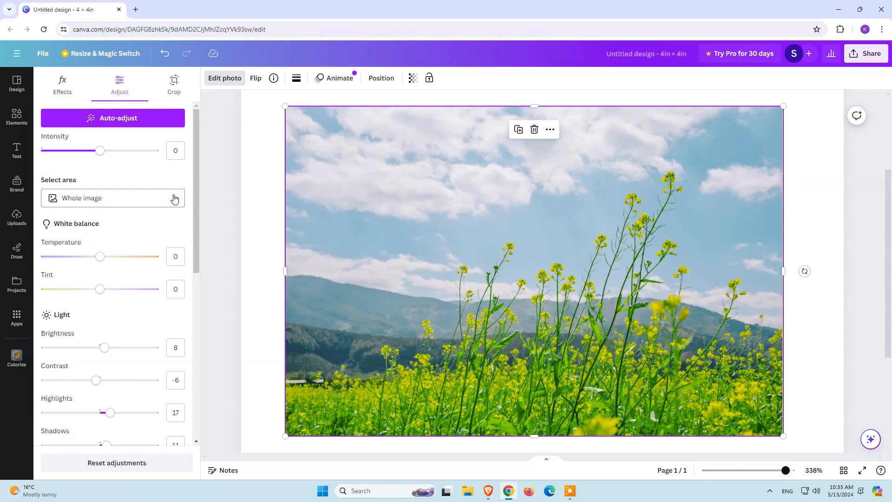
mouse_move(101, 158)
left_mouse_down()
mouse_move(135, 157)
mouse_move(56, 155)
mouse_move(130, 154)
mouse_move(100, 154)
left_mouse_up()
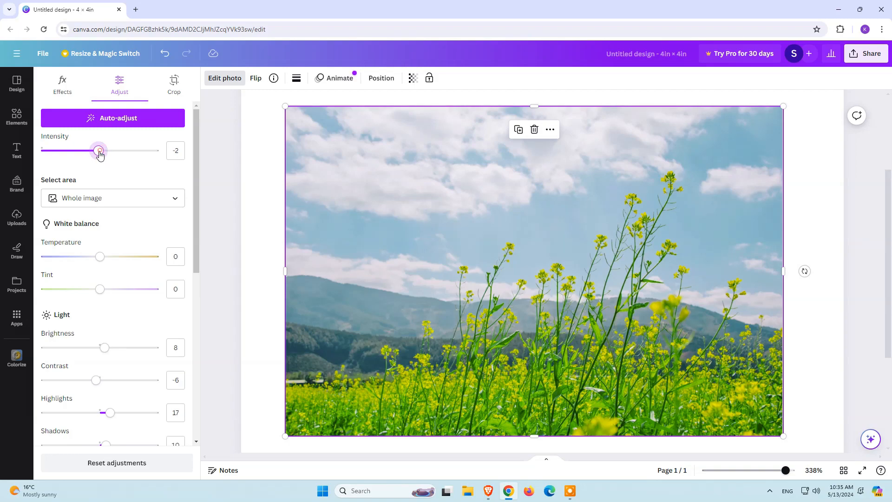
scroll(111, 246, "down", 1)
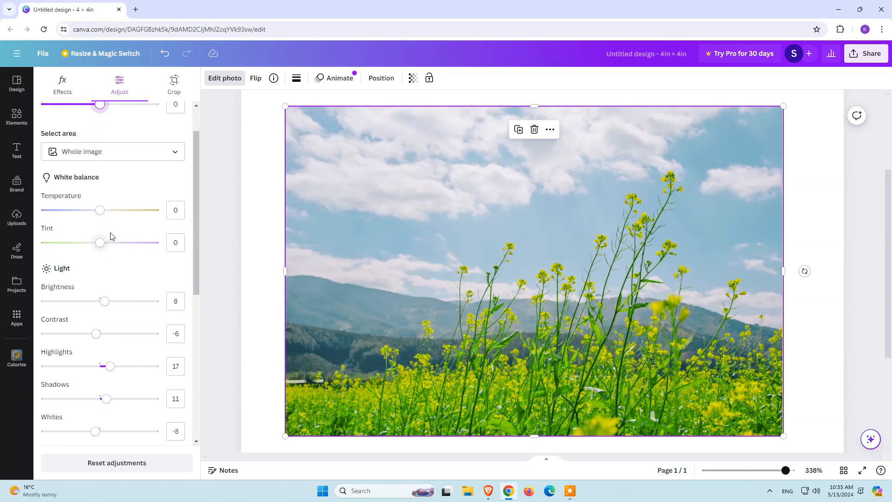
Step: Try the white balance adjustments, leaving temperature at 0 and setting tint to 1
mouse_move(101, 213)
left_mouse_down()
mouse_move(70, 210)
mouse_move(144, 210)
mouse_move(44, 210)
mouse_move(101, 212)
left_mouse_up()
mouse_move(100, 243)
left_mouse_down()
mouse_move(50, 242)
mouse_move(108, 240)
left_mouse_up()
left_click_drag(143, 241, 102, 243)
Step: Set the light adjustments: brightness, contrast and blacks to 0, highlights to 2, shadows to -14 and whites to -2
scroll(102, 243, "down", 1)
mouse_move(105, 259)
left_mouse_down()
mouse_move(141, 257)
mouse_move(93, 256)
mouse_move(101, 255)
left_mouse_up()
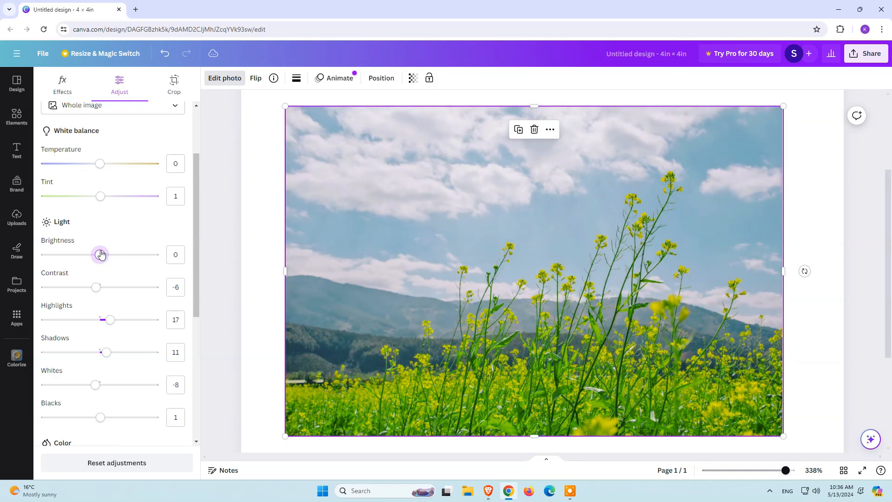
mouse_move(99, 290)
left_mouse_down()
mouse_move(134, 286)
mouse_move(72, 285)
mouse_move(130, 284)
mouse_move(73, 273)
mouse_move(124, 274)
mouse_move(102, 278)
mouse_move(152, 306)
mouse_move(43, 308)
mouse_move(135, 292)
mouse_move(84, 296)
mouse_move(100, 295)
left_mouse_up()
scroll(112, 316, "down", 1)
scroll(100, 321, "down", 1)
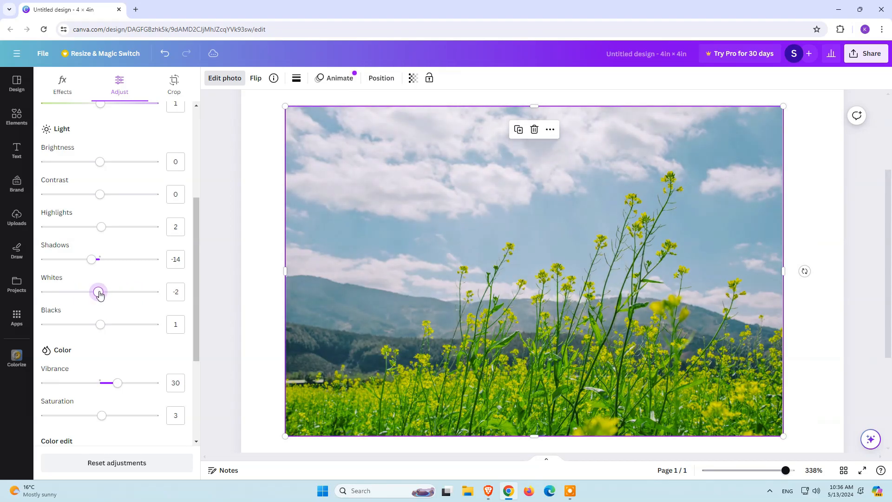
mouse_move(105, 327)
left_mouse_down()
mouse_move(149, 325)
mouse_move(100, 324)
left_mouse_up()
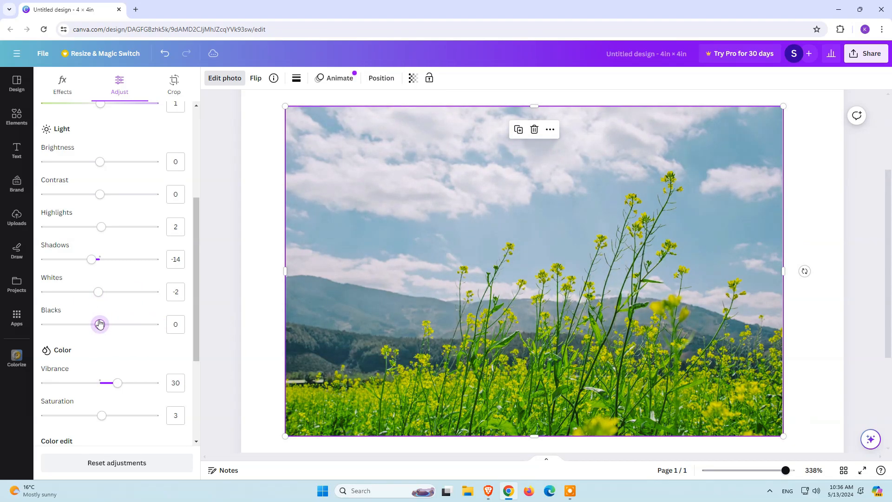
Step: Set vibrance, saturation, sharpness, clarity and vignette to 0, and reset all of the photo's adjustments
scroll(116, 351, "down", 3)
left_click_drag(118, 222, 100, 225)
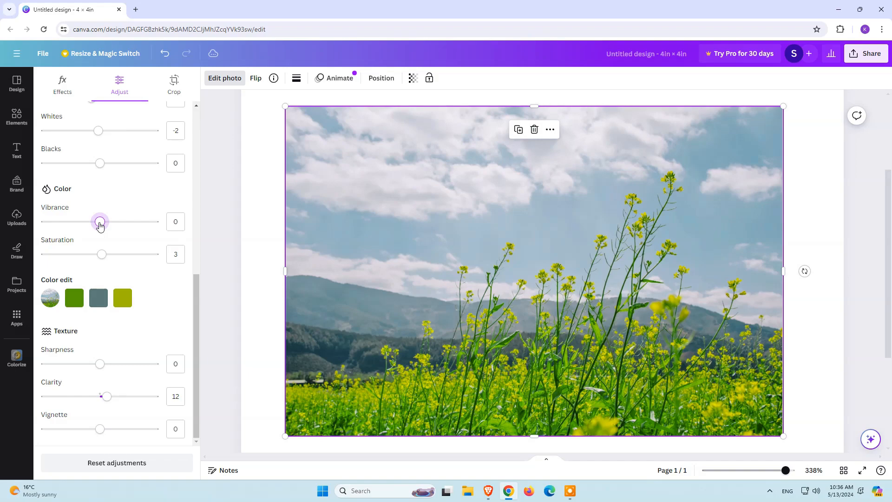
mouse_move(103, 256)
left_mouse_down()
mouse_move(152, 255)
mouse_move(36, 254)
mouse_move(101, 256)
left_mouse_up()
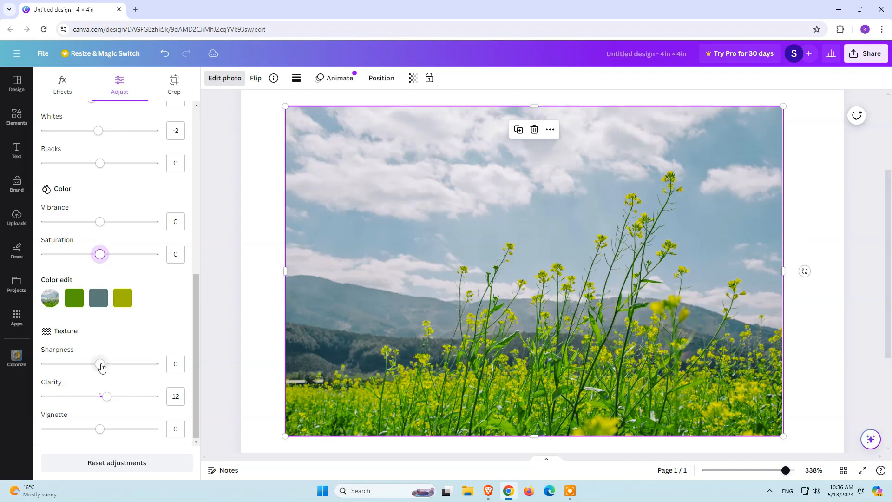
left_click_drag(101, 368, 102, 398)
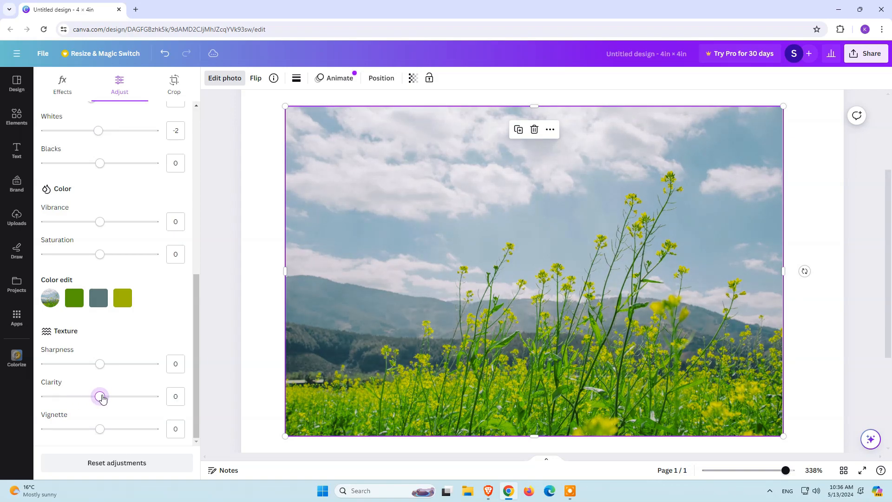
mouse_move(103, 433)
left_mouse_down()
mouse_move(165, 432)
mouse_move(37, 426)
mouse_move(168, 431)
mouse_move(101, 431)
left_mouse_up()
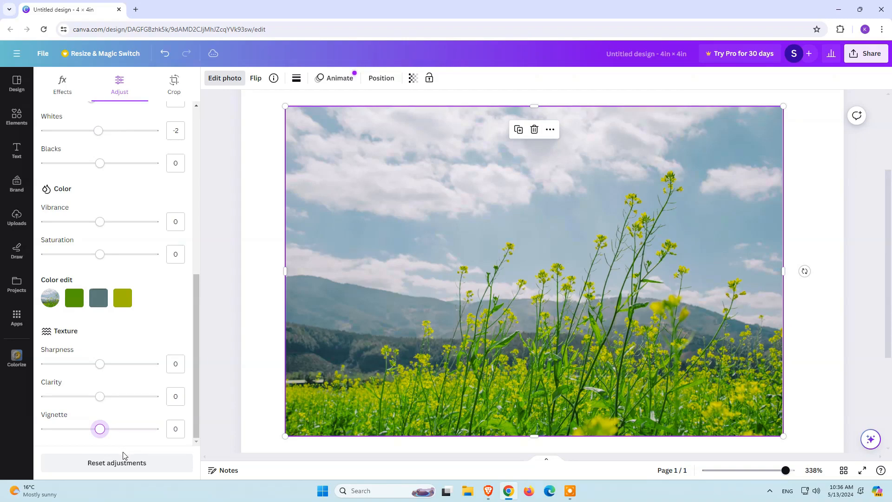
left_click(127, 463)
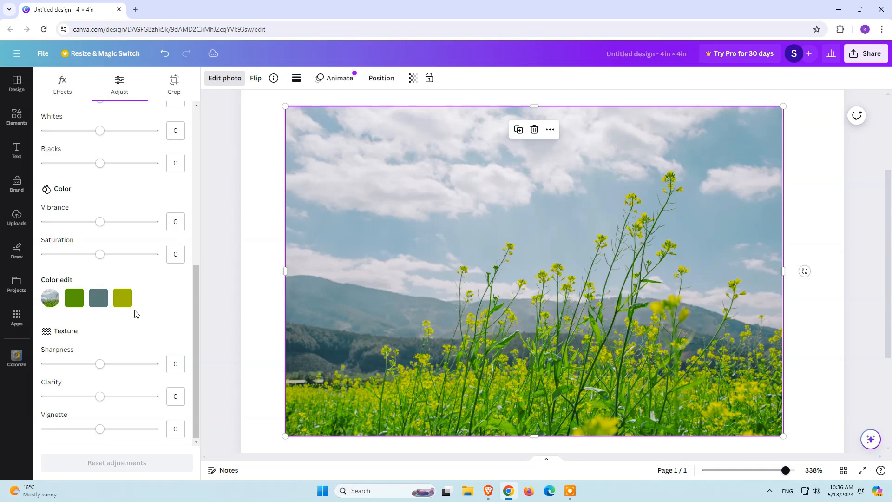
scroll(136, 311, "up", 6)
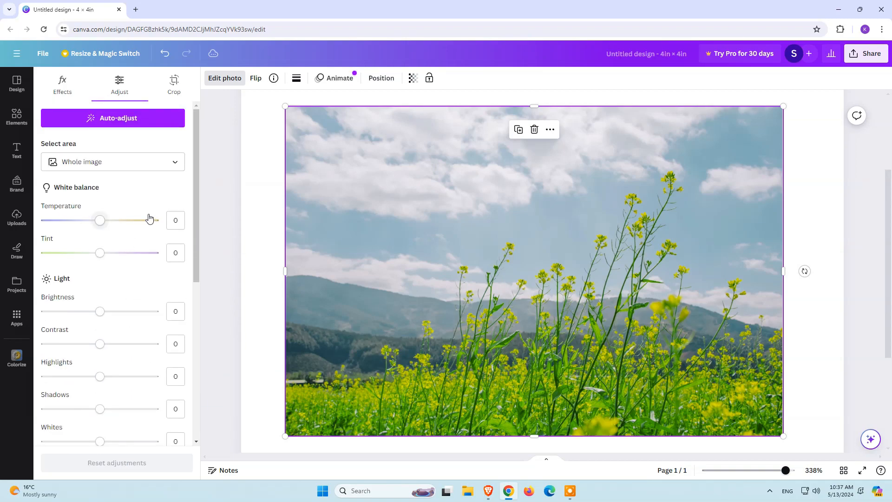
Step: Try cropping the photo at the 1:1, 16:9, 5:4 and 4:5 aspect ratios and test its rotation, returning it to 0
left_click(160, 93)
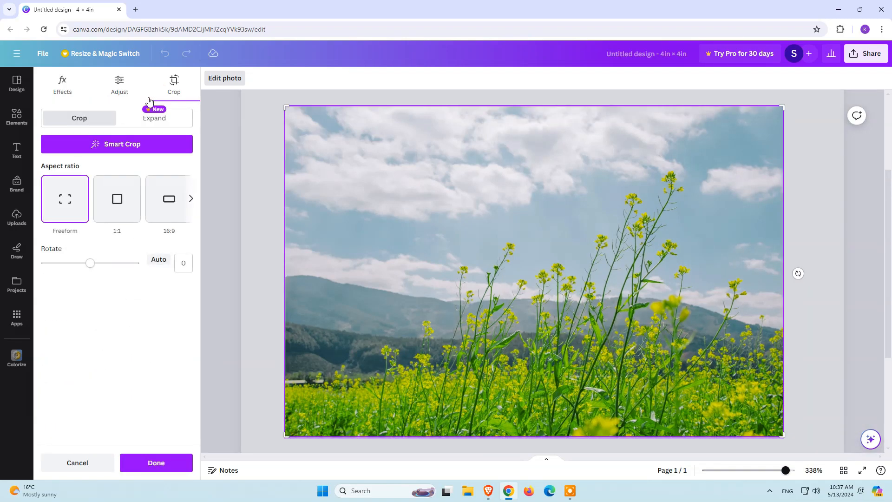
left_click(113, 208)
left_click(171, 211)
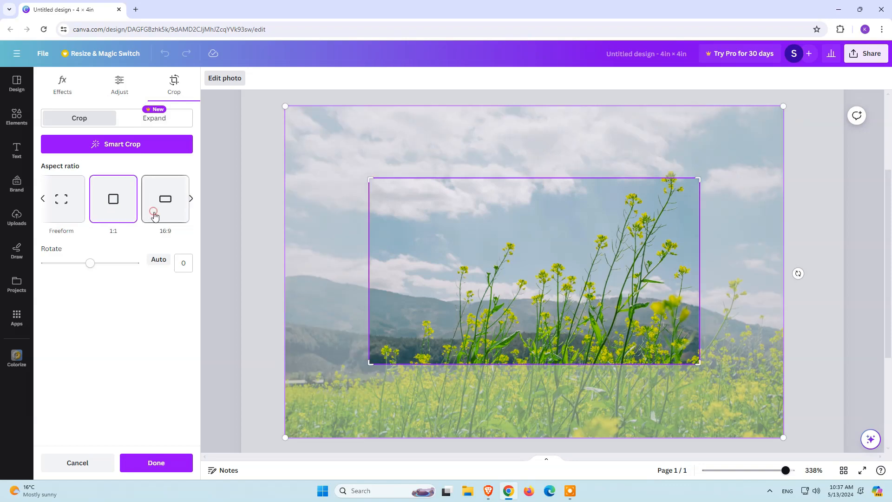
left_click(190, 200)
left_click(92, 199)
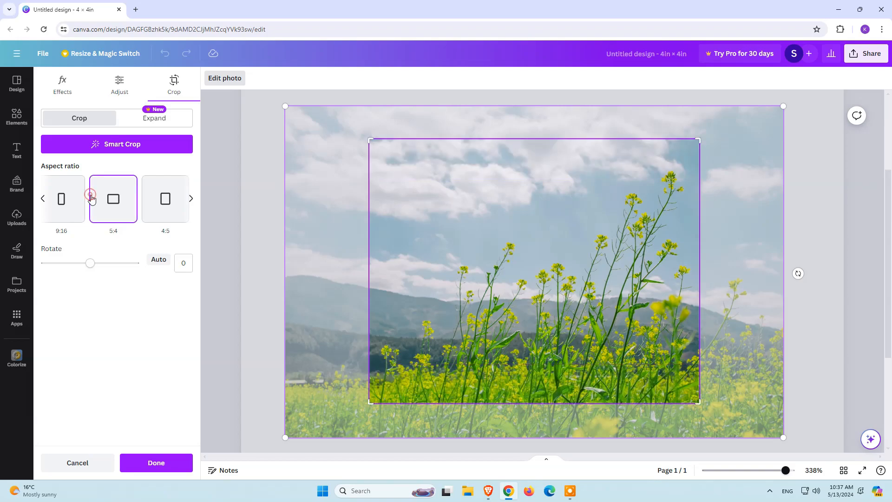
left_click(146, 210)
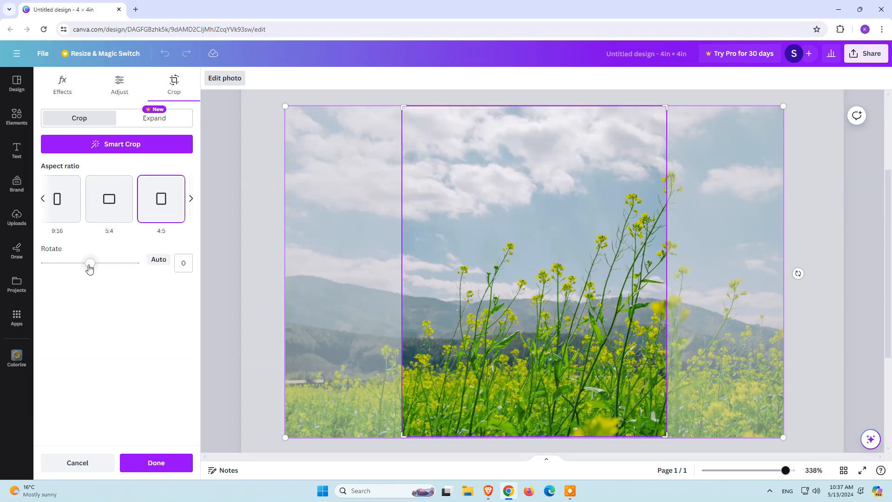
mouse_move(90, 264)
left_mouse_down()
mouse_move(140, 273)
mouse_move(81, 265)
mouse_move(92, 272)
left_mouse_up()
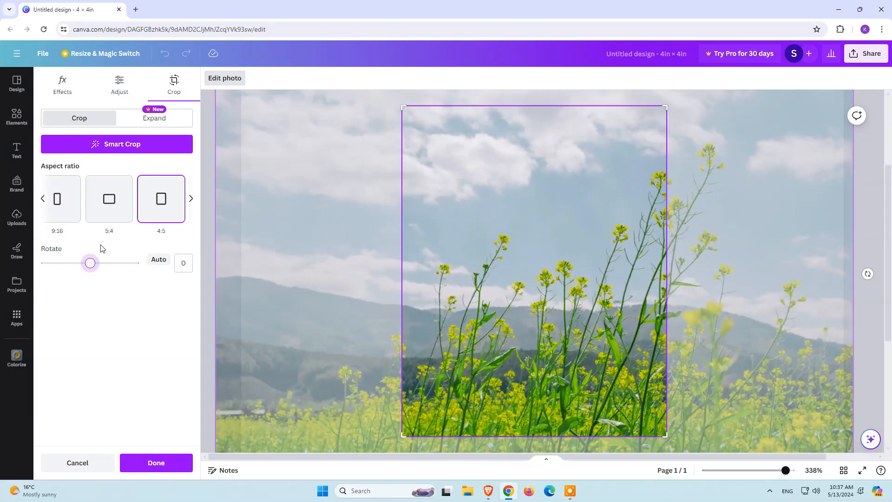
Step: Try a Freeform crop that trims all four sides of the photo, and cancel the crop
left_click(79, 117)
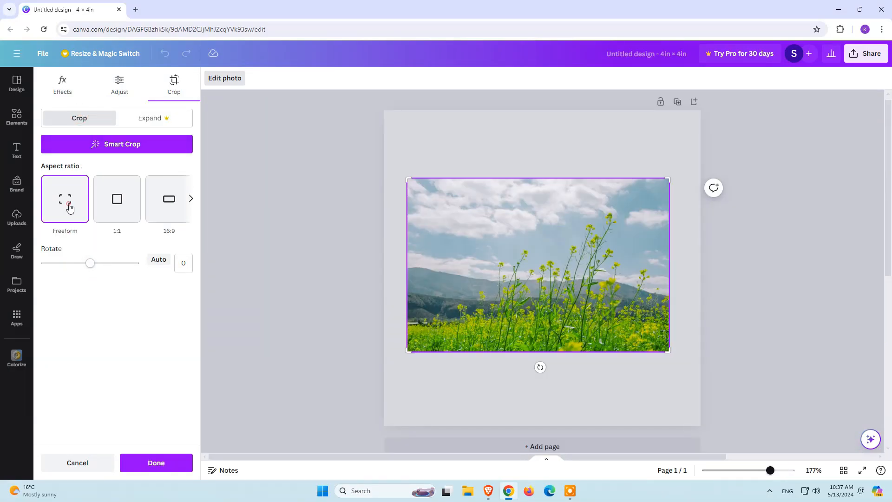
left_click_drag(409, 183, 461, 213)
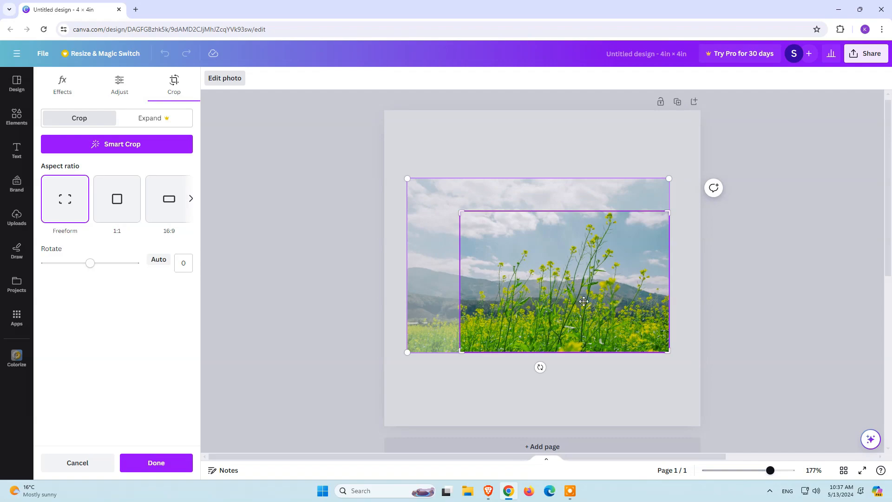
left_click_drag(663, 349, 631, 329)
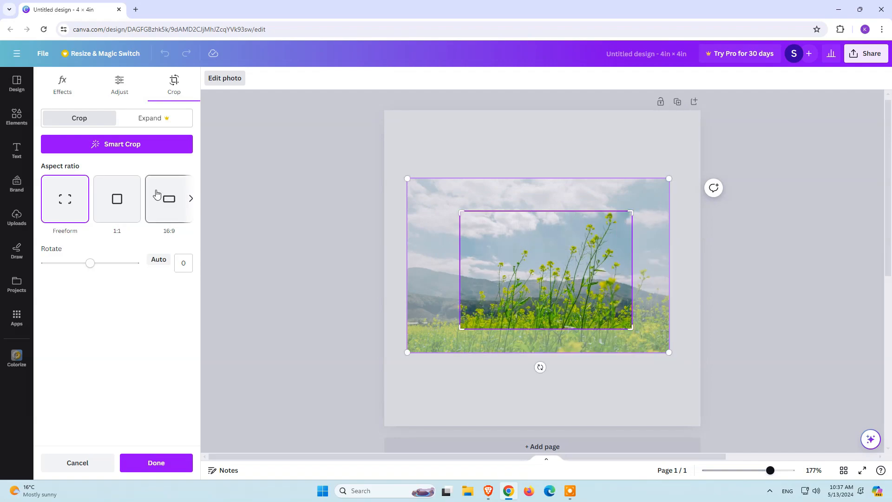
left_click(99, 462)
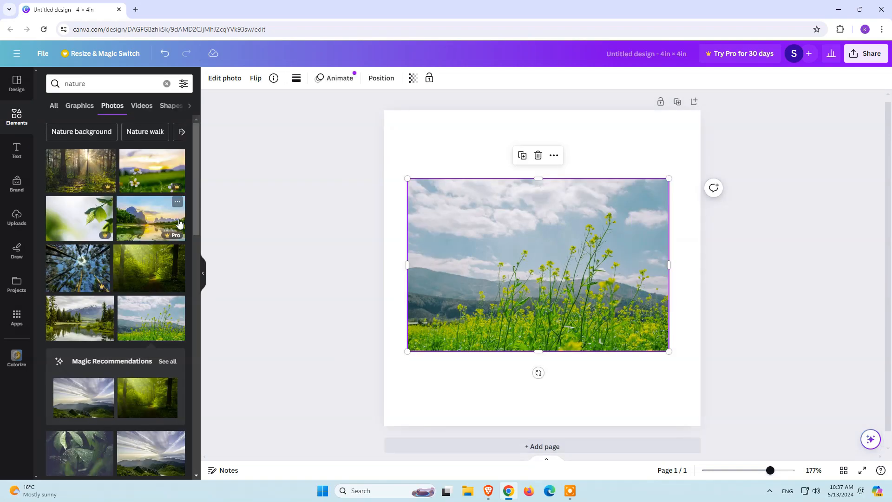
Step: Try flipping the photo horizontally and vertically, returning it to its original orientation
left_click(225, 78)
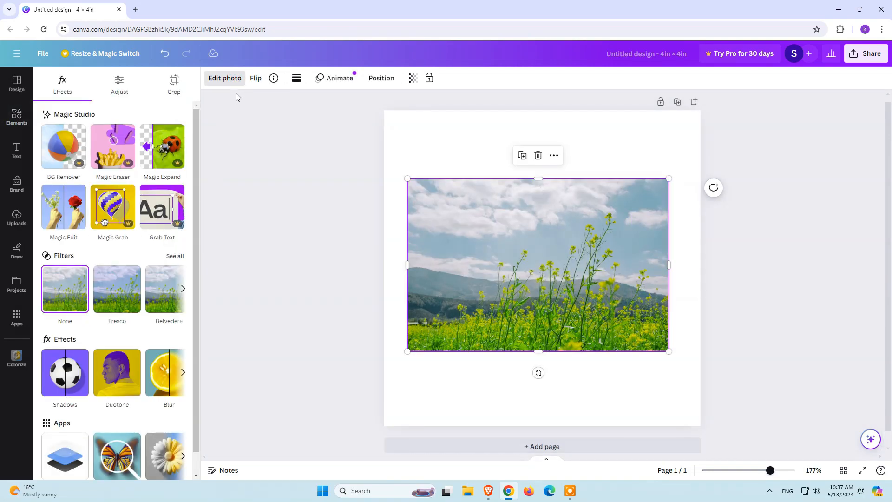
left_click(257, 79)
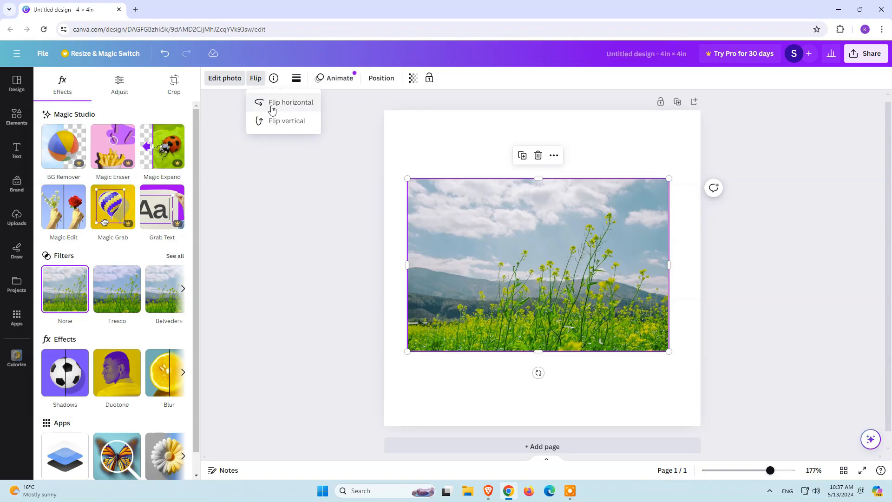
left_click(272, 109)
left_click(280, 127)
left_click(282, 133)
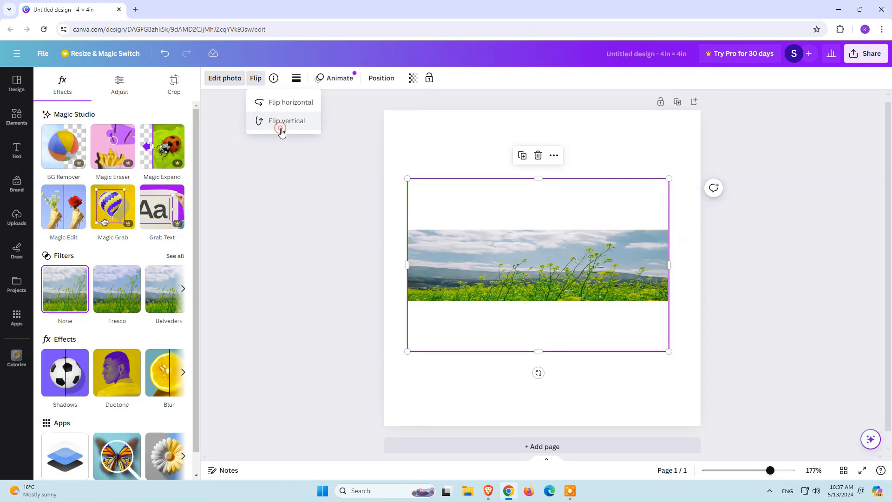
left_click(237, 114)
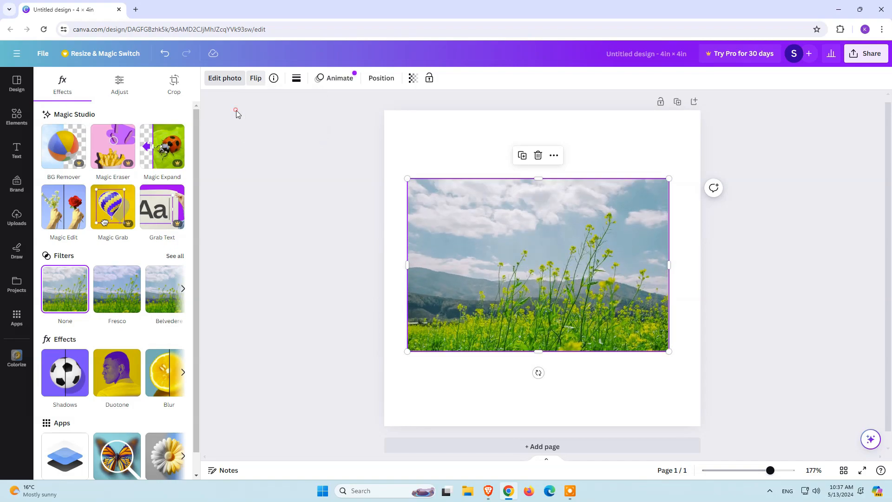
Step: Try out the border style settings on the photo without keeping a border
left_click(297, 80)
left_click_drag(298, 140, 296, 177)
left_click(294, 191)
Step: Apply the Rise animation to the photo and remove it again
left_click(334, 82)
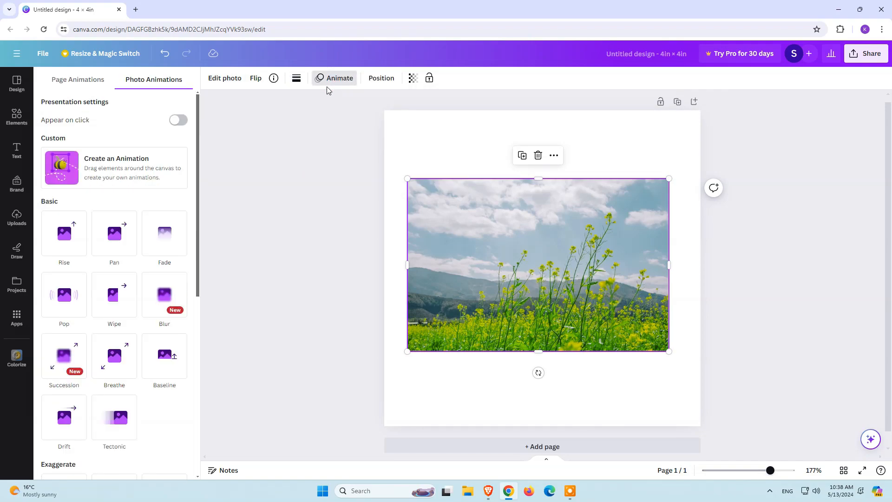
left_click(73, 243)
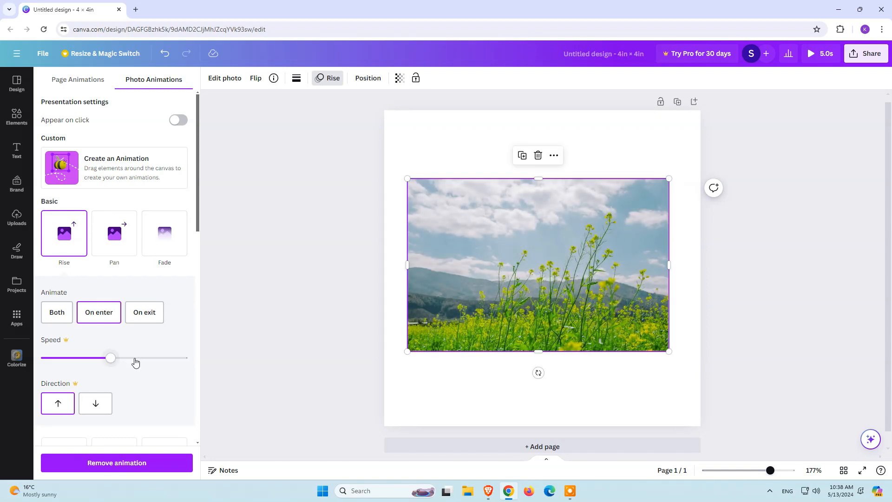
left_click(147, 465)
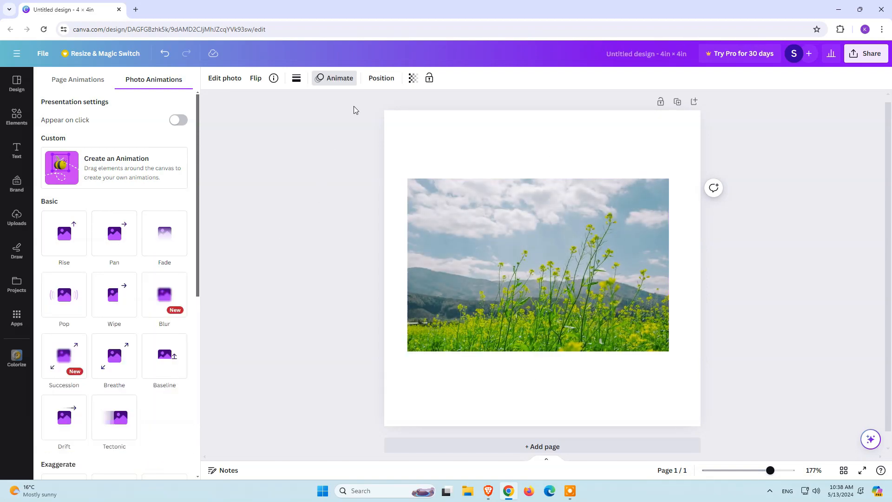
Step: Align the photo to the middle and center of the page
left_click(382, 79)
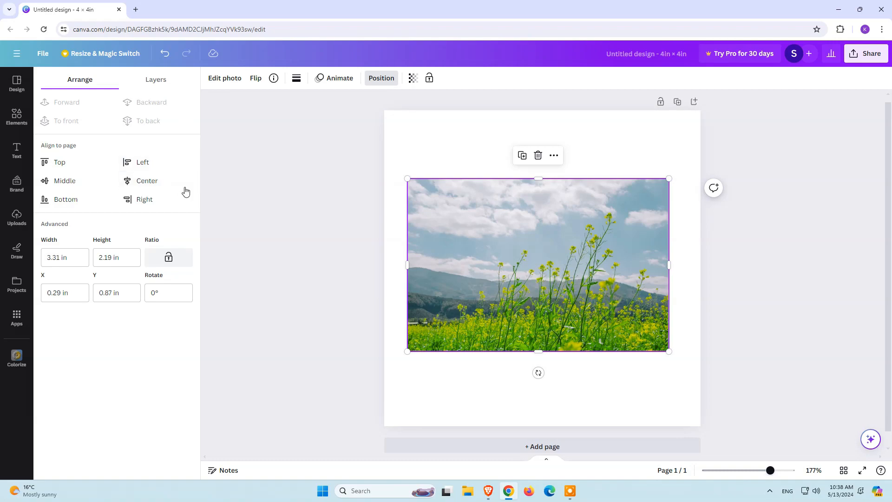
left_click(65, 163)
left_click(66, 180)
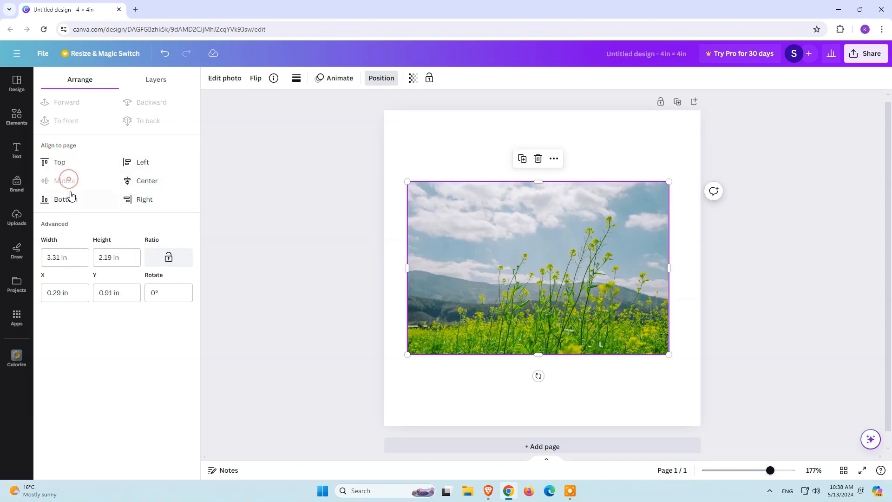
left_click(126, 179)
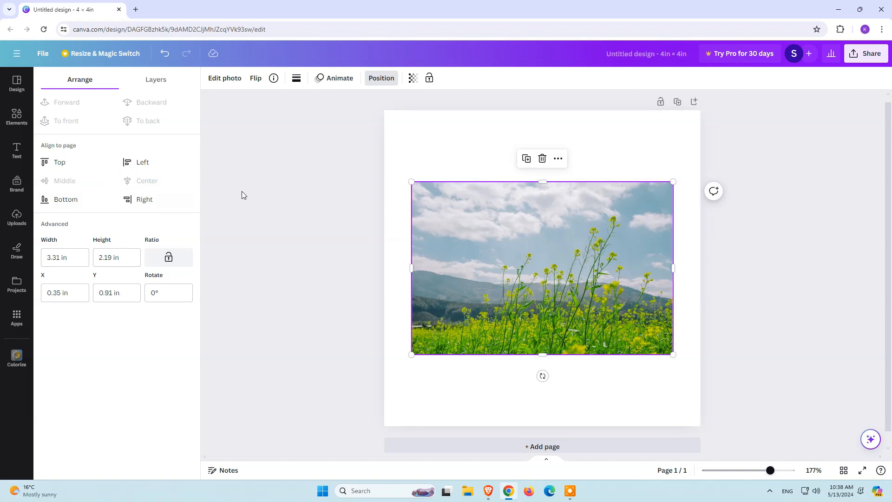
Step: Try the photo's transparency, leaving it at 100, and lock and unlock the photo
left_click(413, 79)
mouse_move(389, 121)
left_mouse_down()
mouse_move(309, 119)
mouse_move(394, 123)
left_mouse_up()
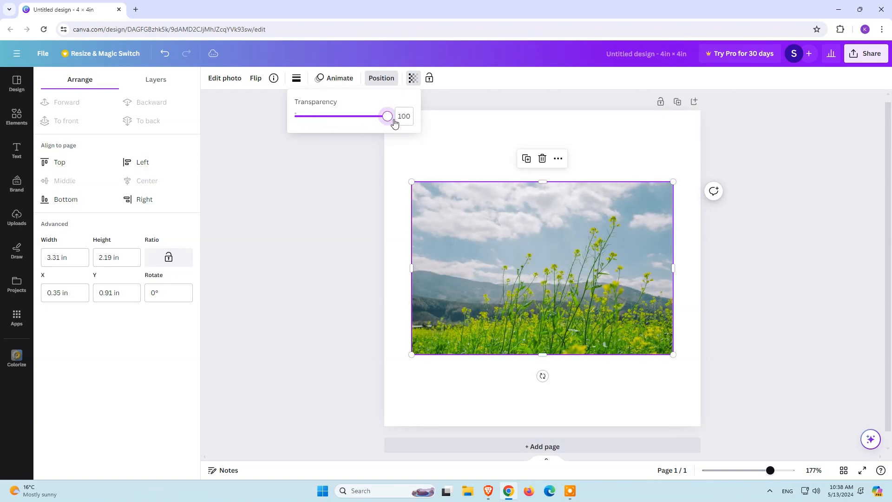
left_click(415, 82)
left_click(430, 78)
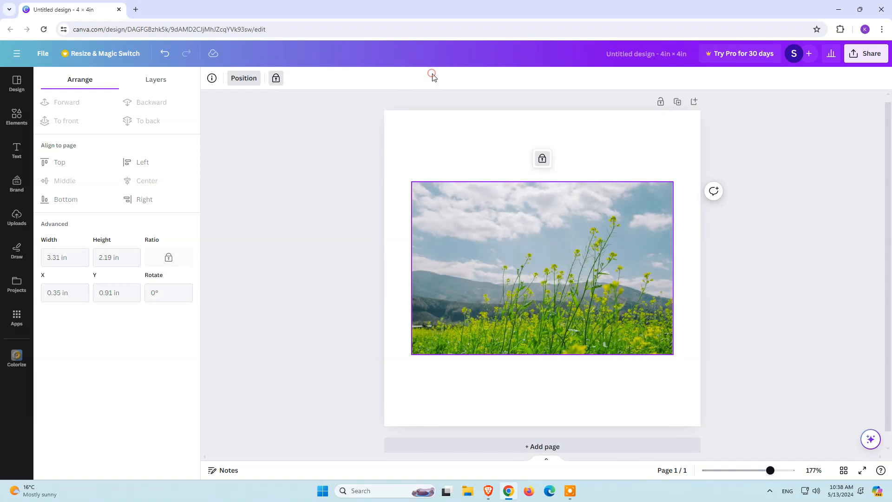
left_click(542, 158)
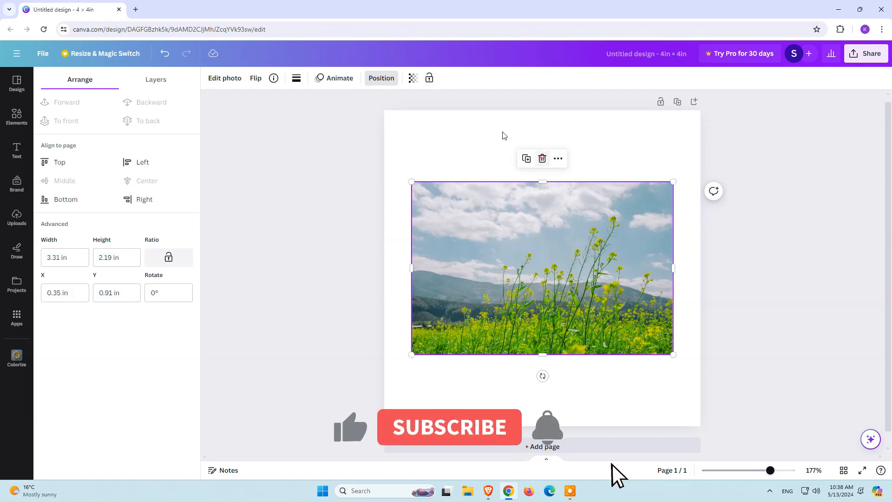